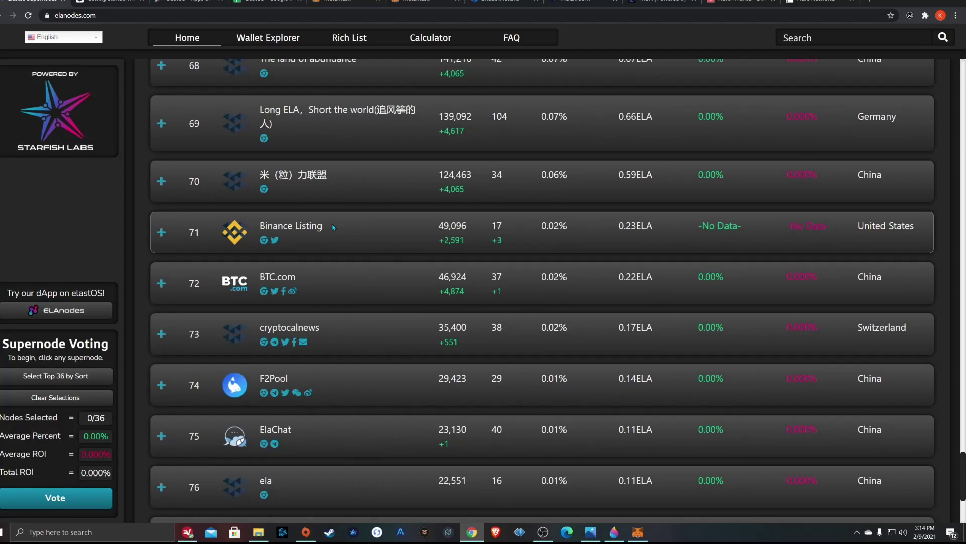
# - Open the "Getting Started with FilDA" article and read its introduction and the options for transferring ELA to the Eth Sidechain
pyautogui.click(113, 3)
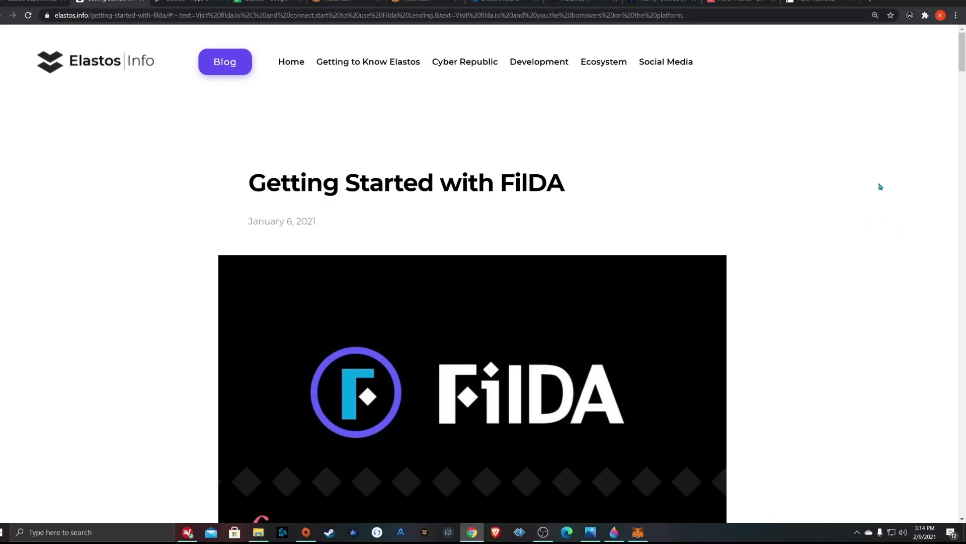
pyautogui.scroll(-1, 876, 164)
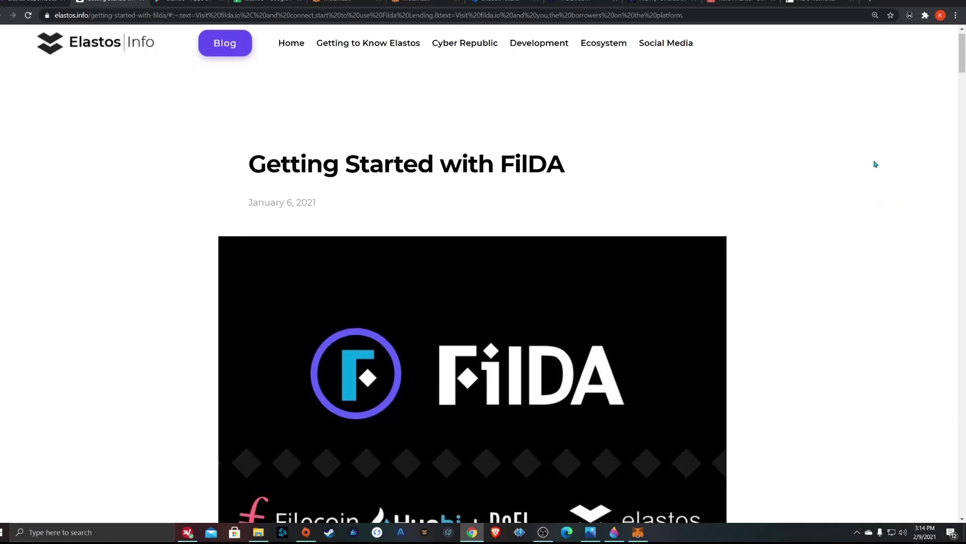
pyautogui.scroll(-7, 876, 164)
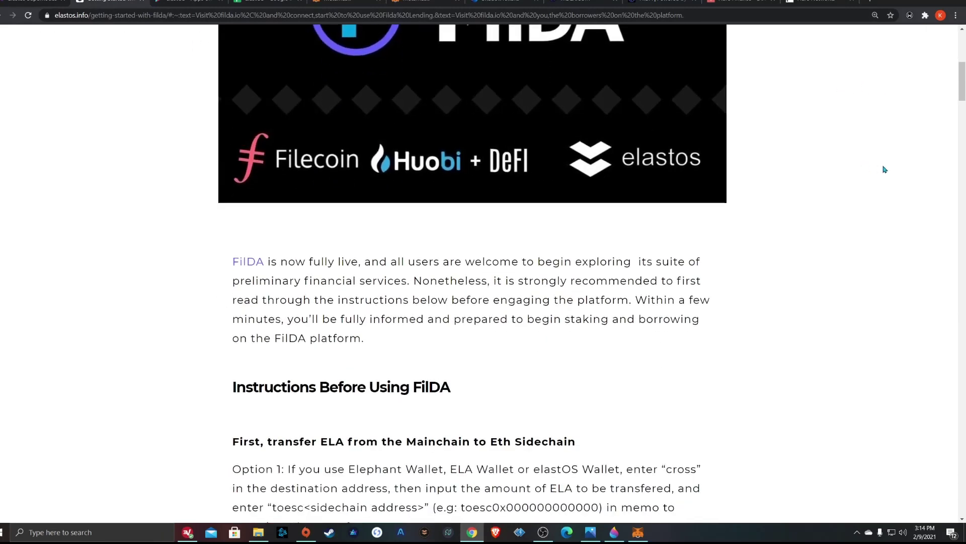
pyautogui.scroll(6, 884, 169)
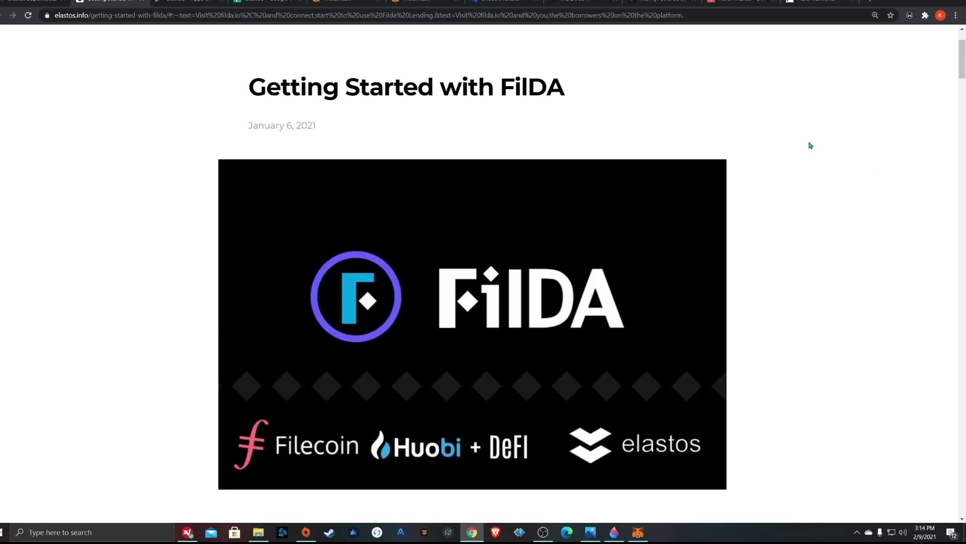
pyautogui.scroll(-9, 810, 145)
pyautogui.scroll(-1, 833, 150)
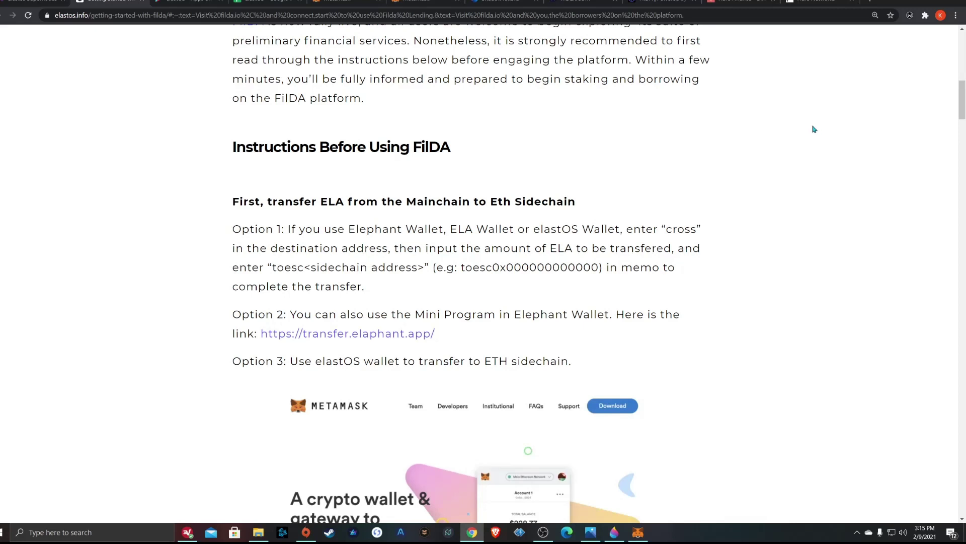
pyautogui.scroll(-4, 810, 113)
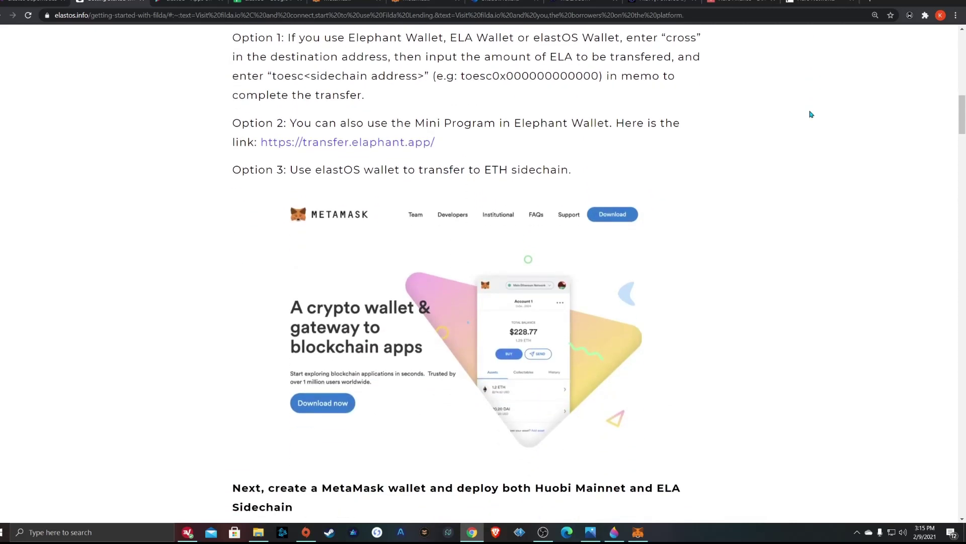
pyautogui.scroll(3, 811, 114)
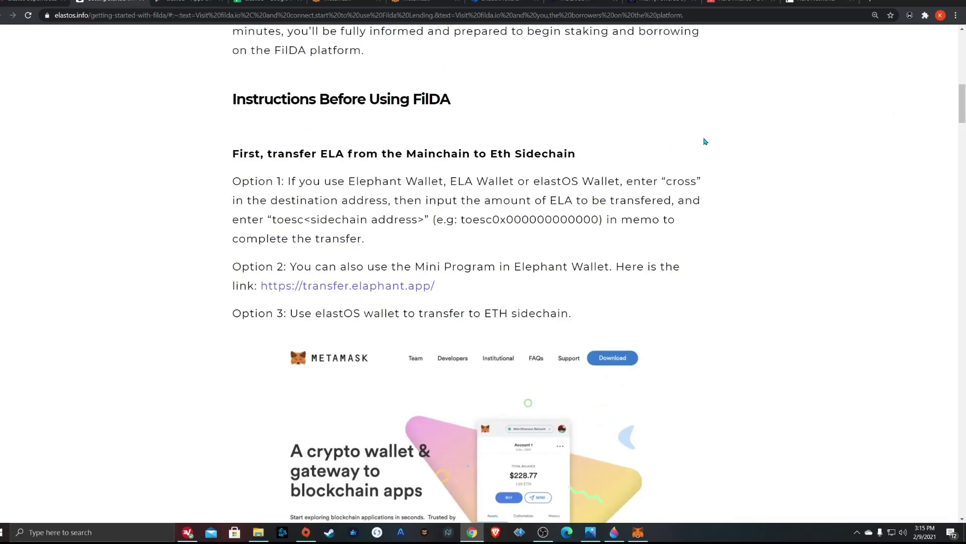
# - Highlight the heading "First, transfer ELA from the Mainchain to Eth Sidechain" and review the transfer options beneath it
pyautogui.moveTo(232, 156); pyautogui.dragTo(577, 159)
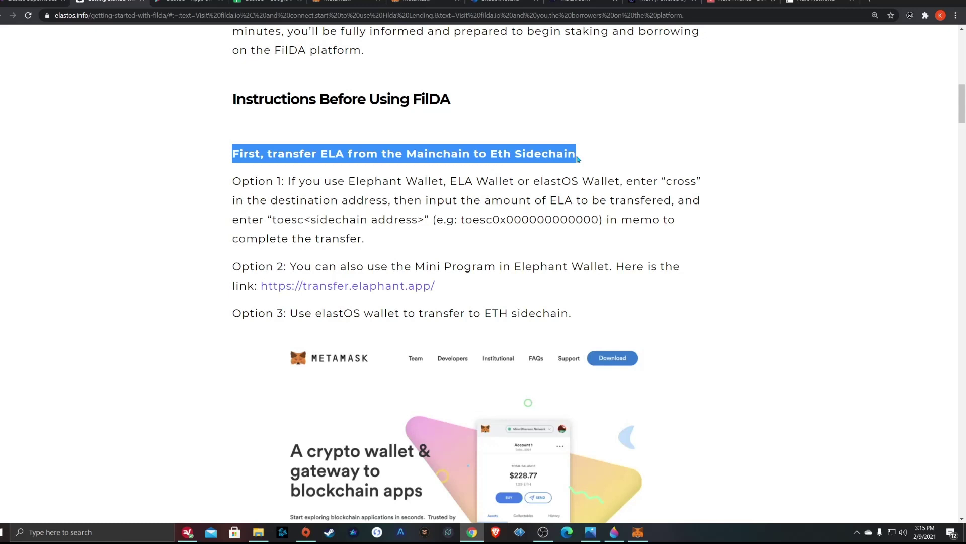
pyautogui.scroll(-1, 493, 183)
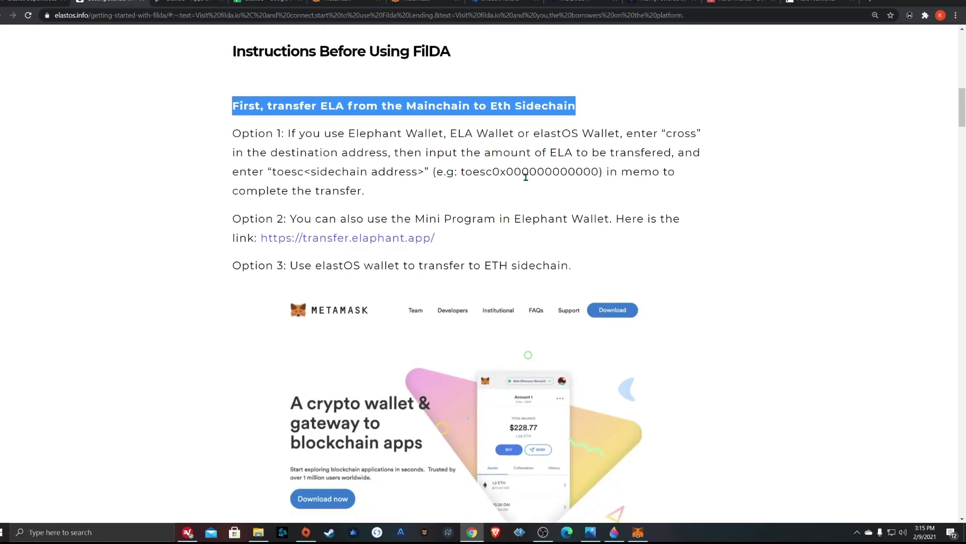
pyautogui.scroll(2, 519, 179)
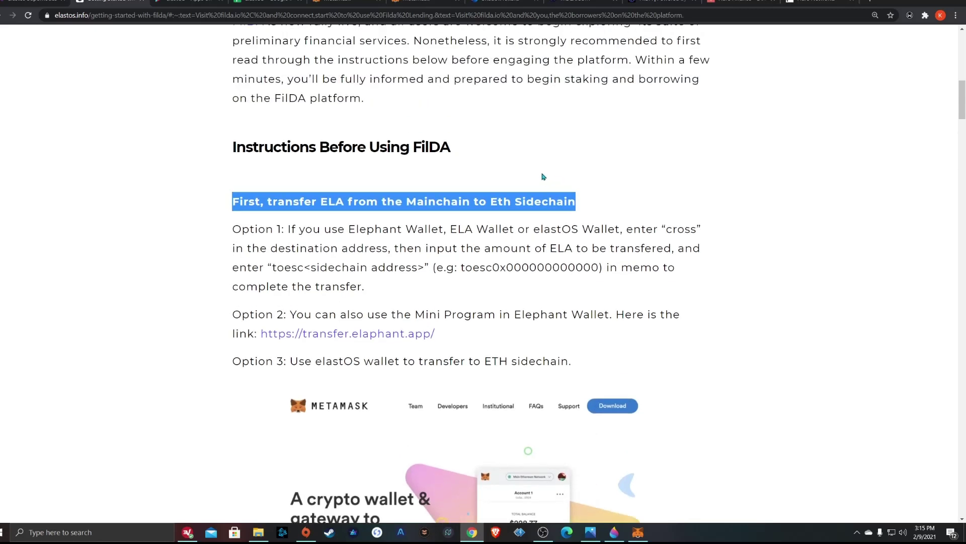
# - View the elastOS app's Google Play page and the wallet screenshots in the ElastOS spreadsheet
pyautogui.click(185, 3)
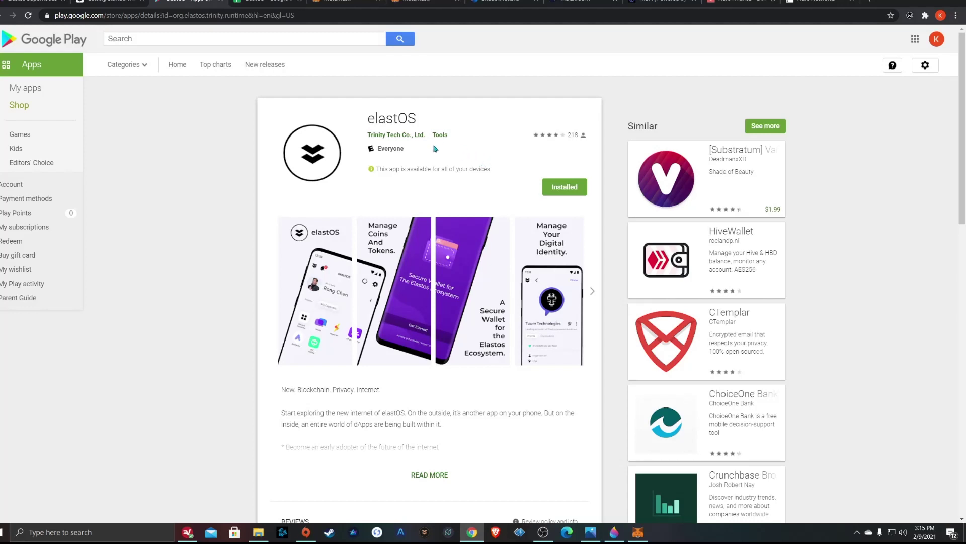
pyautogui.click(264, 2)
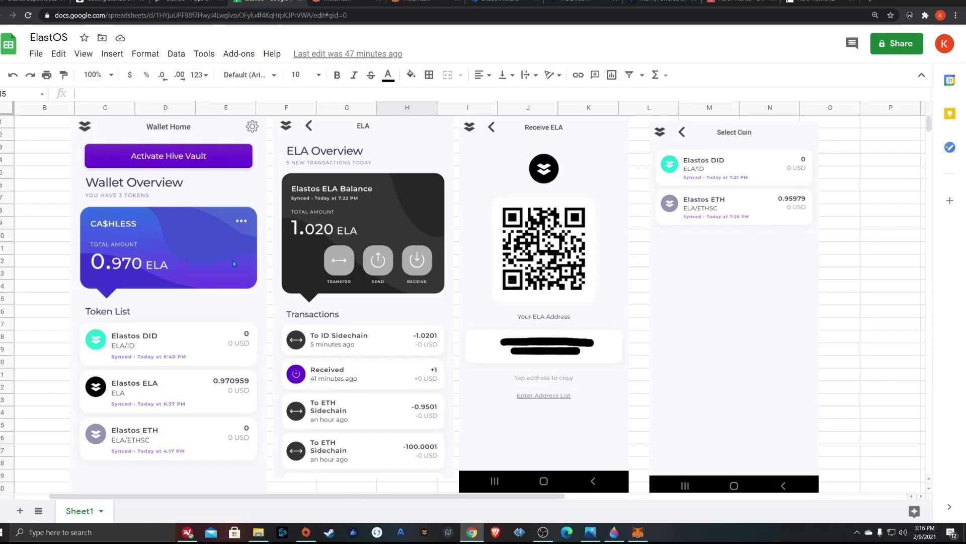
pyautogui.scroll(-2, 227, 271)
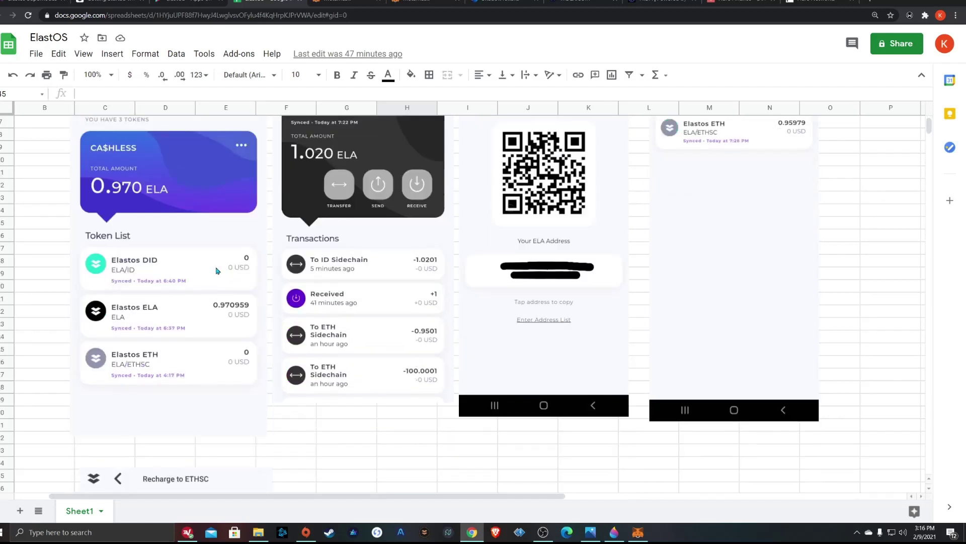
pyautogui.scroll(1, 263, 274)
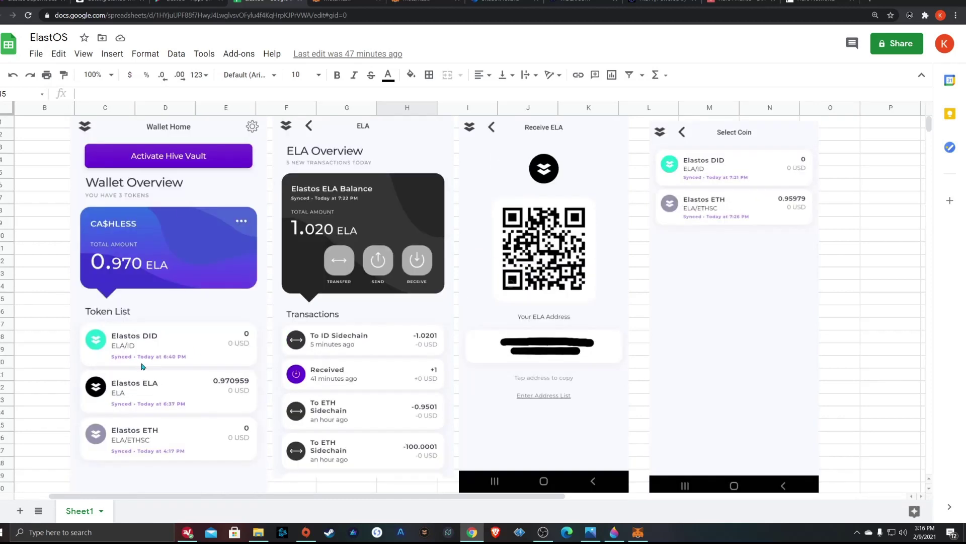
pyautogui.scroll(1, 138, 362)
# - Examine the "Recharge to ETHSC" screenshot further down the ElastOS spreadsheet, including its transfer fields, and return to the wallet overview screenshots
pyautogui.scroll(-7, 684, 282)
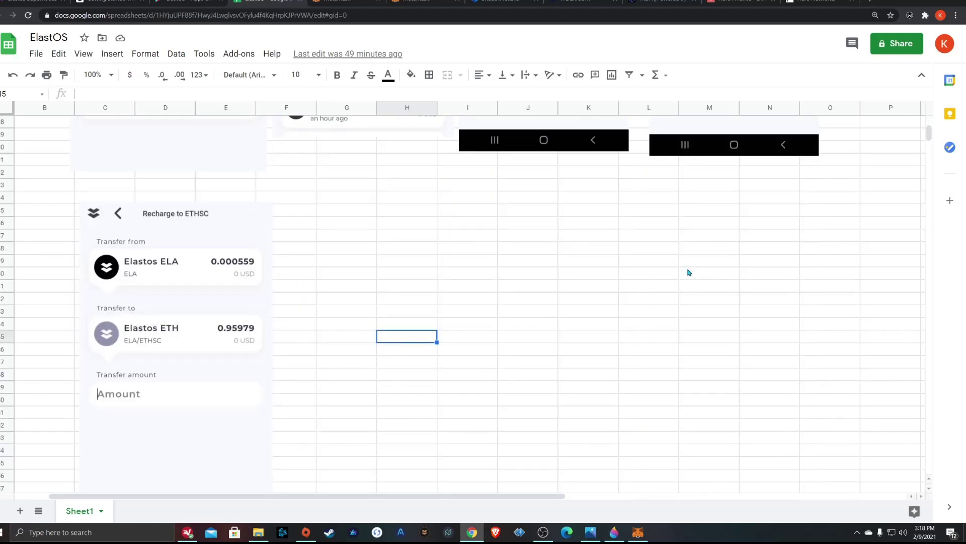
pyautogui.scroll(-2, 460, 310)
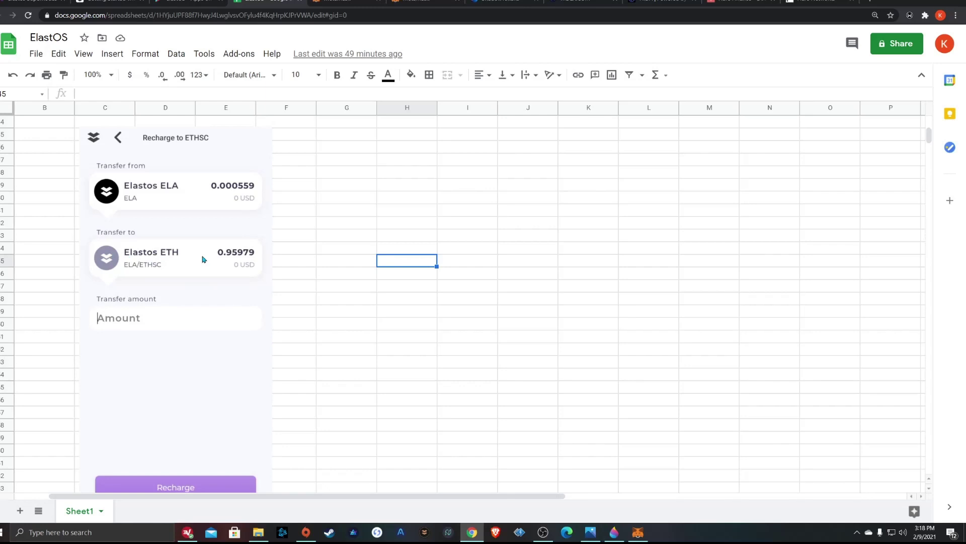
pyautogui.scroll(-1, 204, 260)
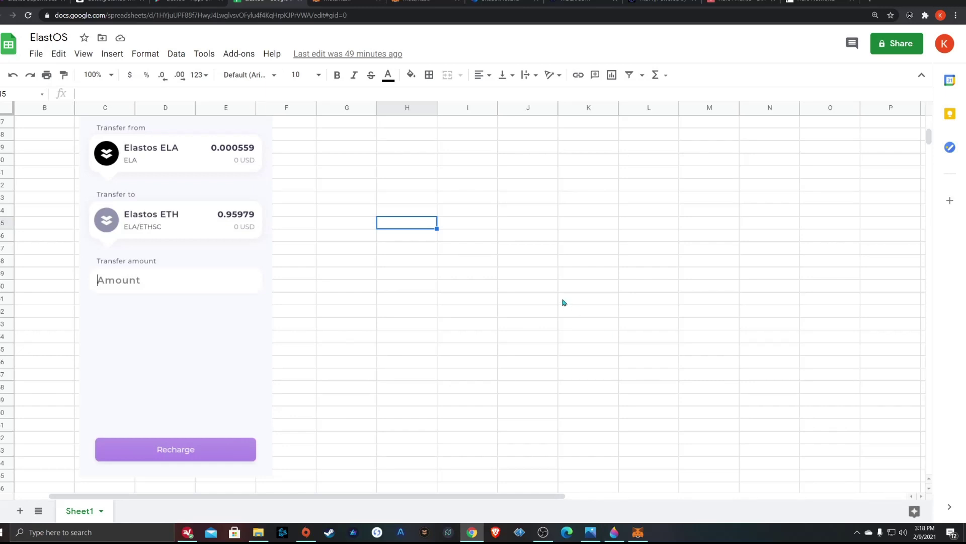
pyautogui.scroll(7, 521, 292)
pyautogui.scroll(5, 531, 292)
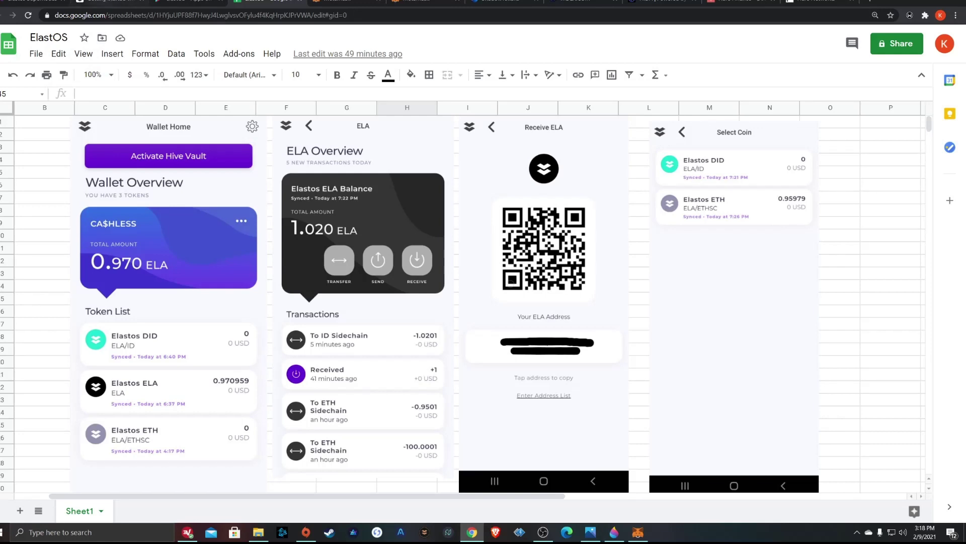
# - Return to the FilDA article and read the instructions for creating a MetaMask wallet and setting up Huobi Mainnet
pyautogui.click(107, 3)
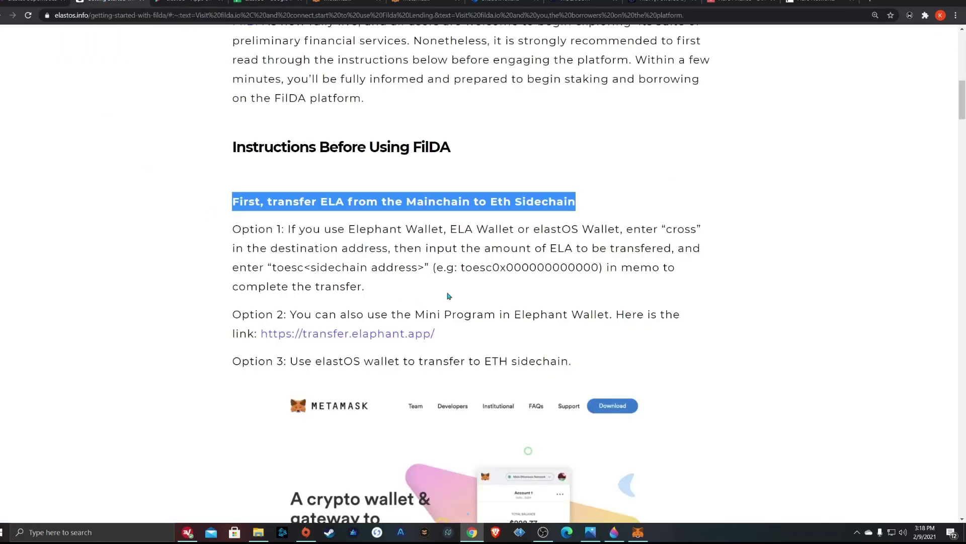
pyautogui.scroll(-10, 612, 191)
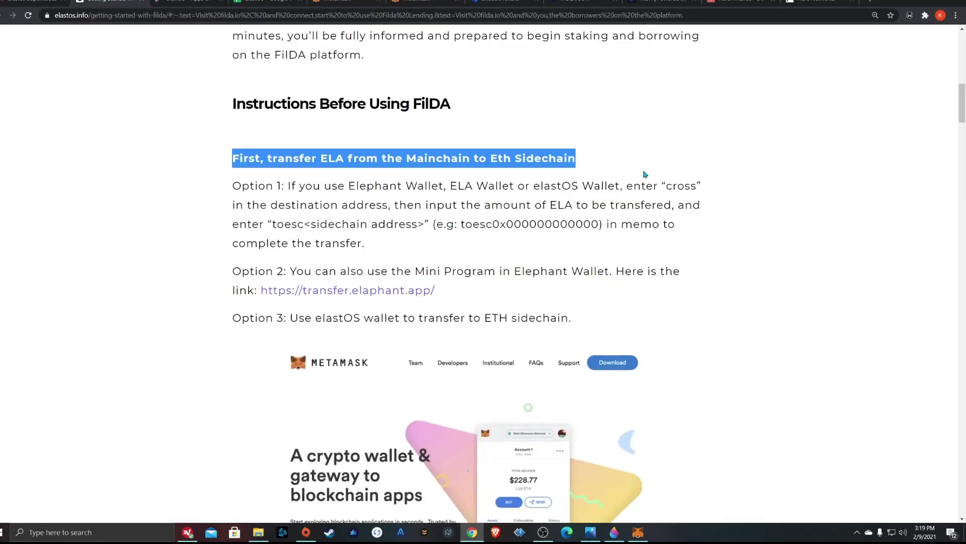
pyautogui.scroll(-4, 828, 215)
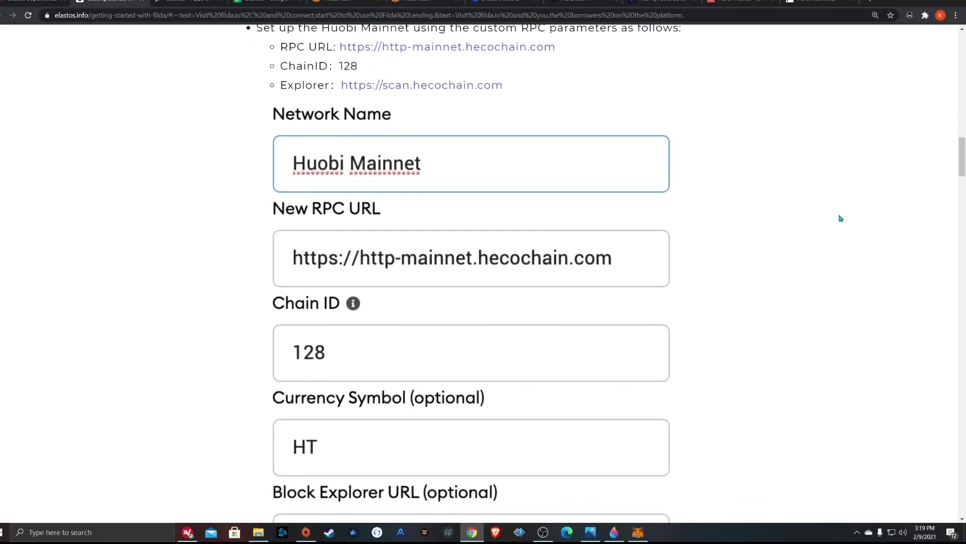
pyautogui.scroll(5, 840, 217)
pyautogui.scroll(3, 840, 217)
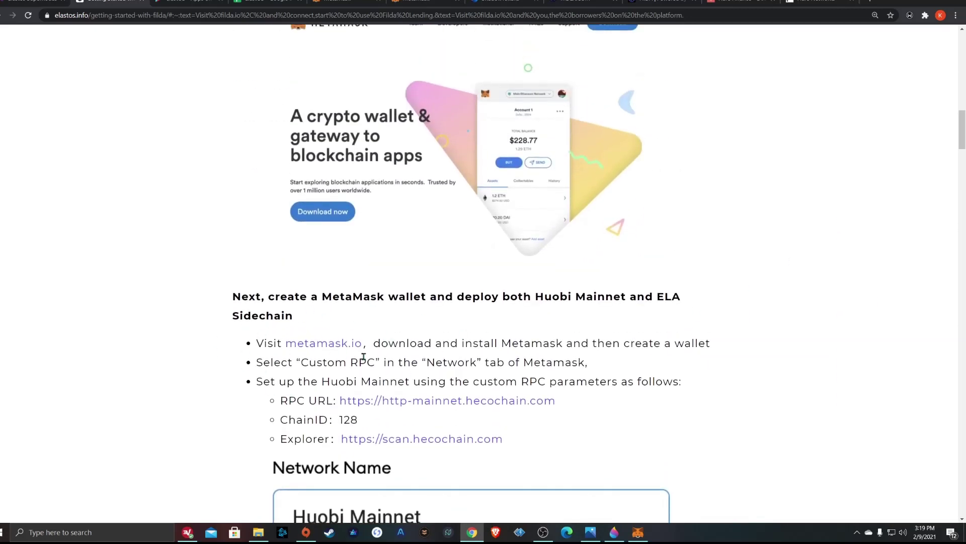
pyautogui.scroll(4, 664, 270)
pyautogui.scroll(-2, 703, 261)
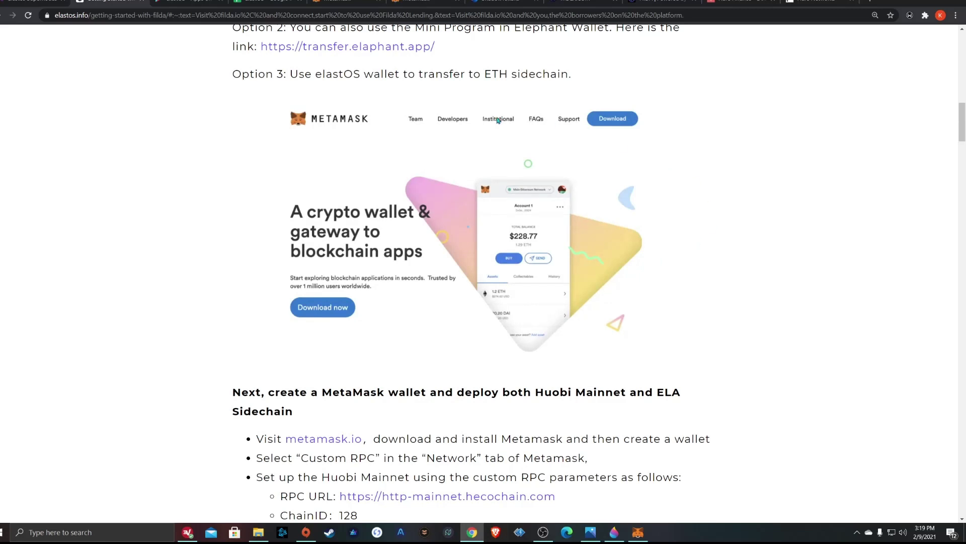
pyautogui.scroll(1, 509, 125)
pyautogui.scroll(-2, 511, 130)
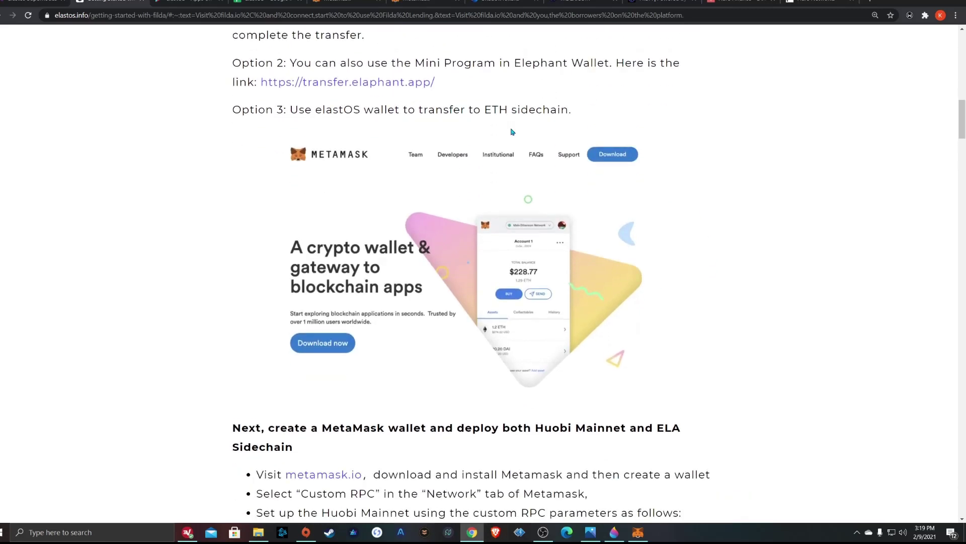
pyautogui.scroll(-1, 515, 133)
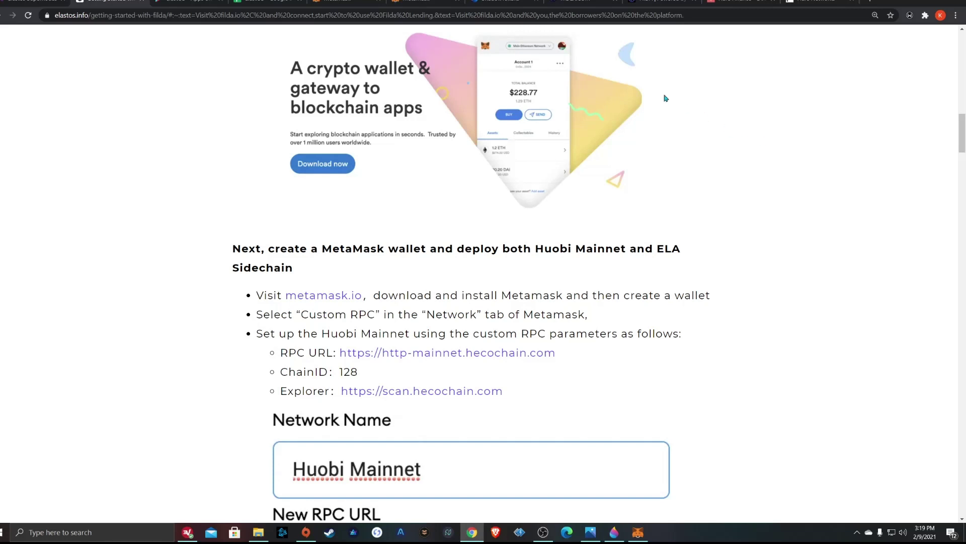
# - View the MetaMask homepage and wallet account, and review the Huobi Mainnet custom RPC parameters in the FilDA article
pyautogui.click(347, 3)
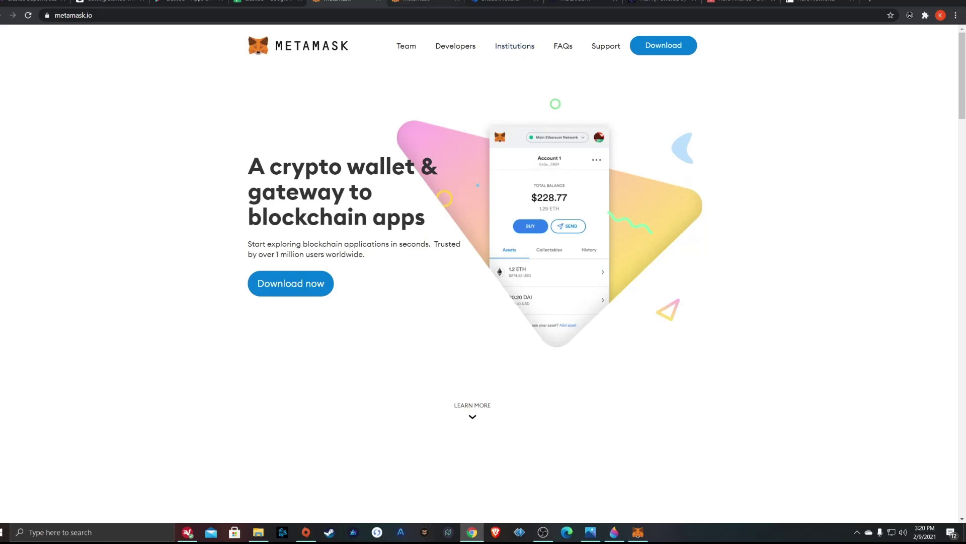
pyautogui.click(418, 2)
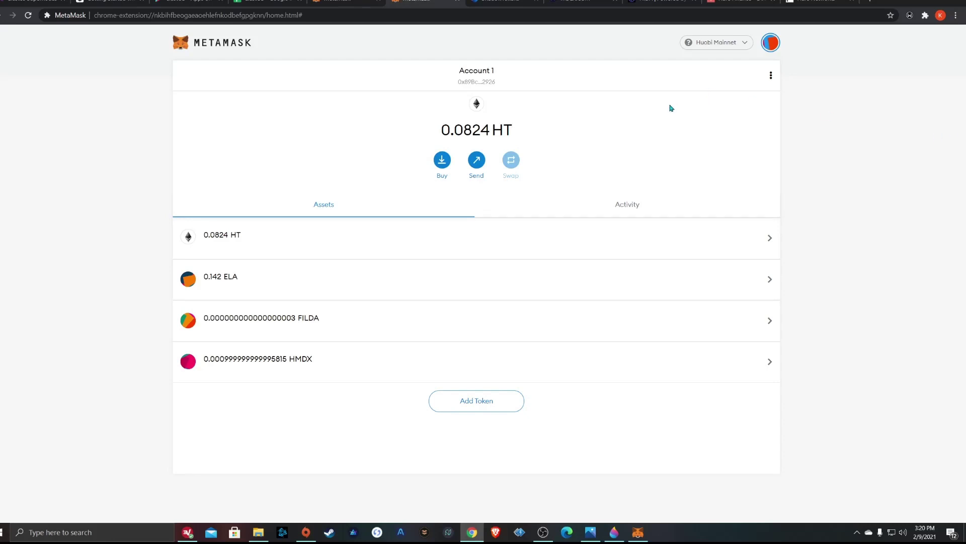
pyautogui.hotkey('ctrl', '2')
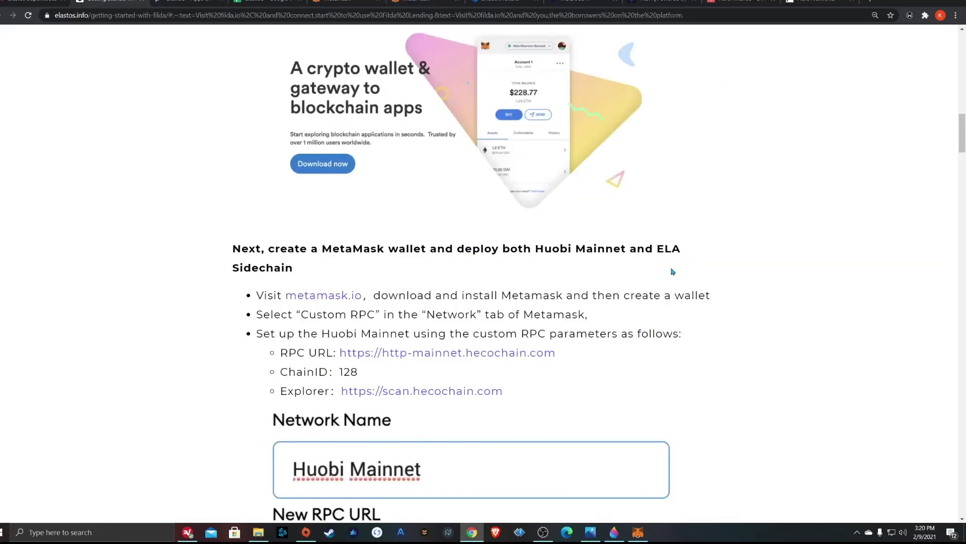
pyautogui.scroll(-3, 820, 237)
pyautogui.scroll(1, 822, 239)
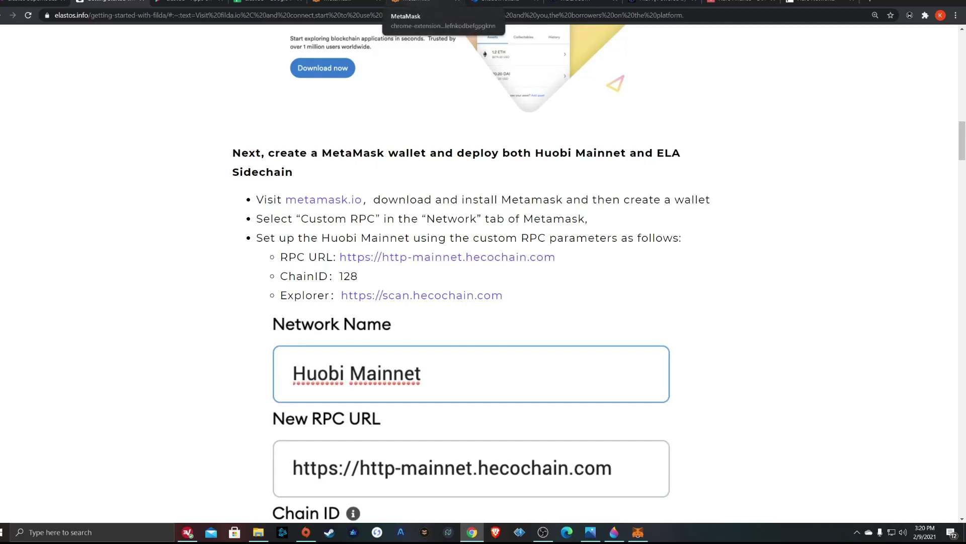
# - Open the Networks section of the MetaMask wallet's settings
pyautogui.click(425, 1)
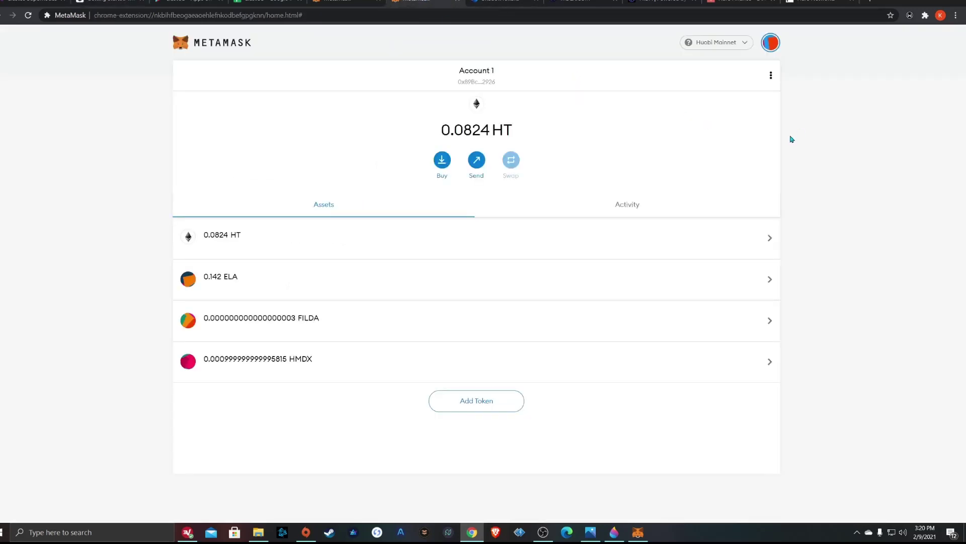
pyautogui.click(771, 43)
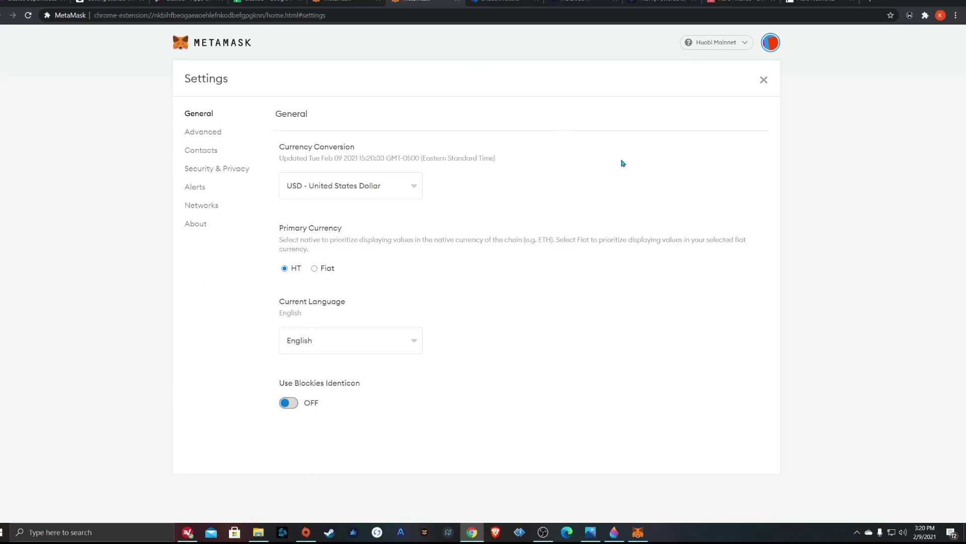
pyautogui.click(200, 209)
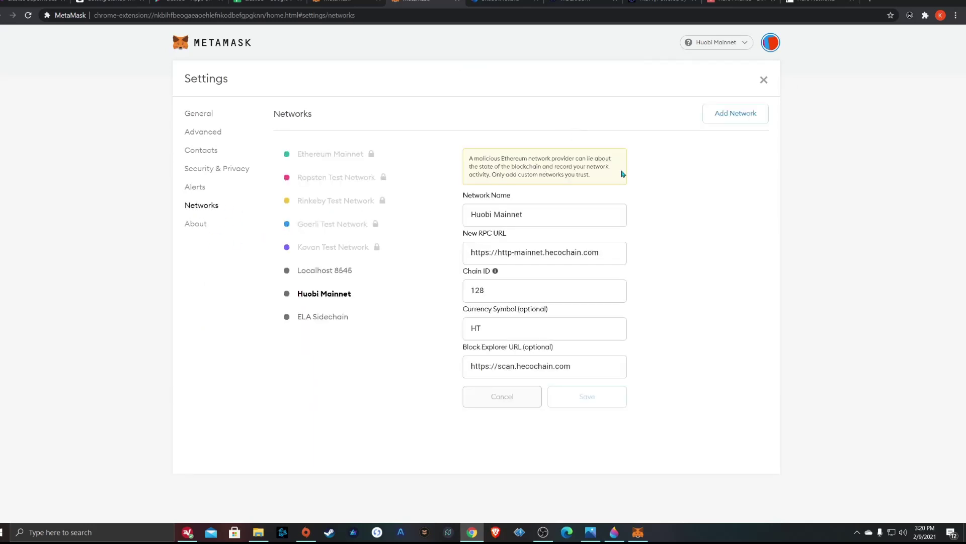
# - Review the saved network details for Localhost 8545, Huobi Mainnet and ELA Sidechain, ending on Huobi Mainnet
pyautogui.click(325, 273)
pyautogui.click(312, 297)
pyautogui.click(321, 318)
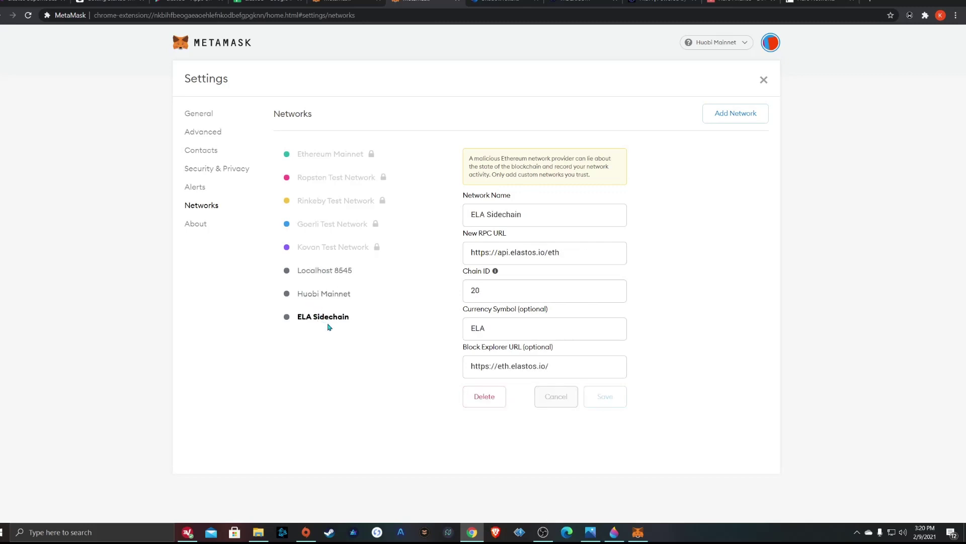
pyautogui.click(322, 274)
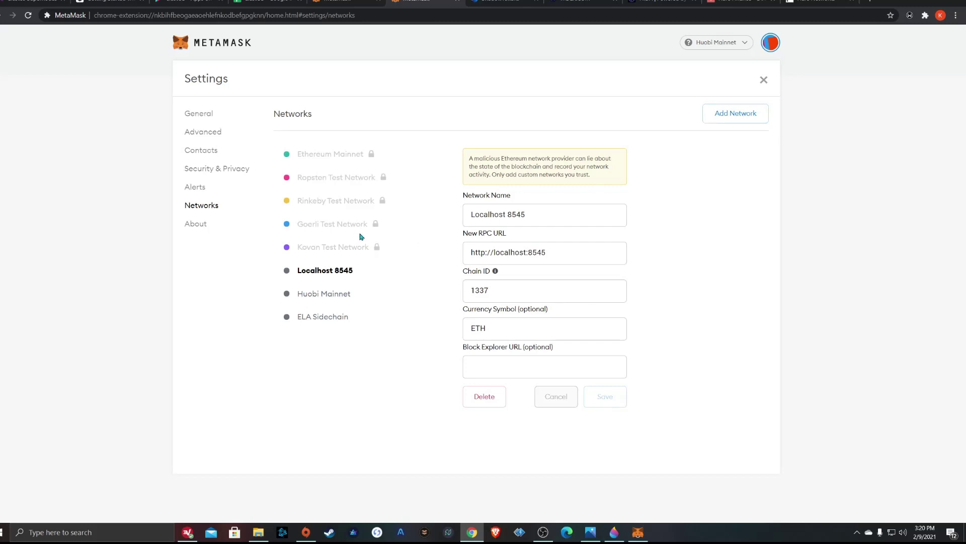
pyautogui.click(314, 293)
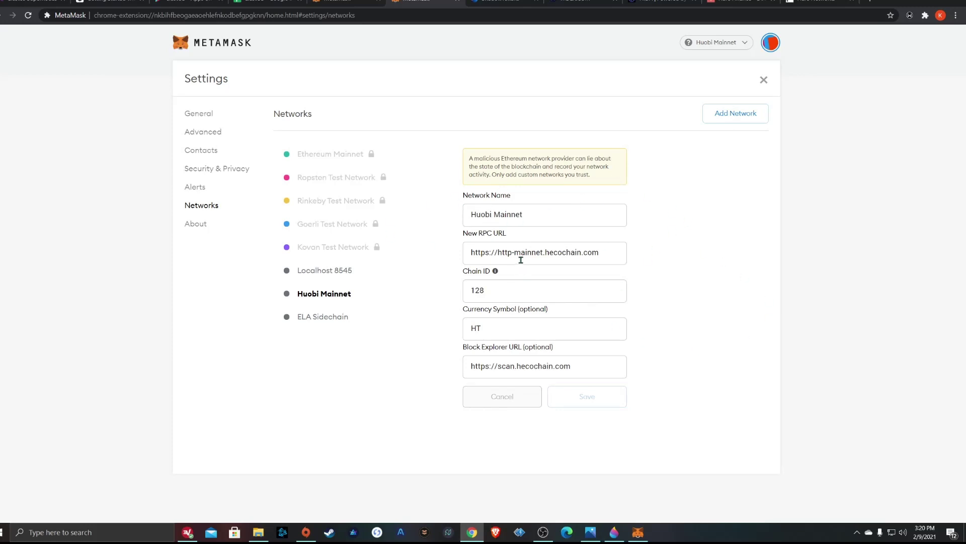
# - Review the article's Huobi Mainnet custom RPC parameters and open the ELA Sidechain network details in MetaMask
pyautogui.click(116, 3)
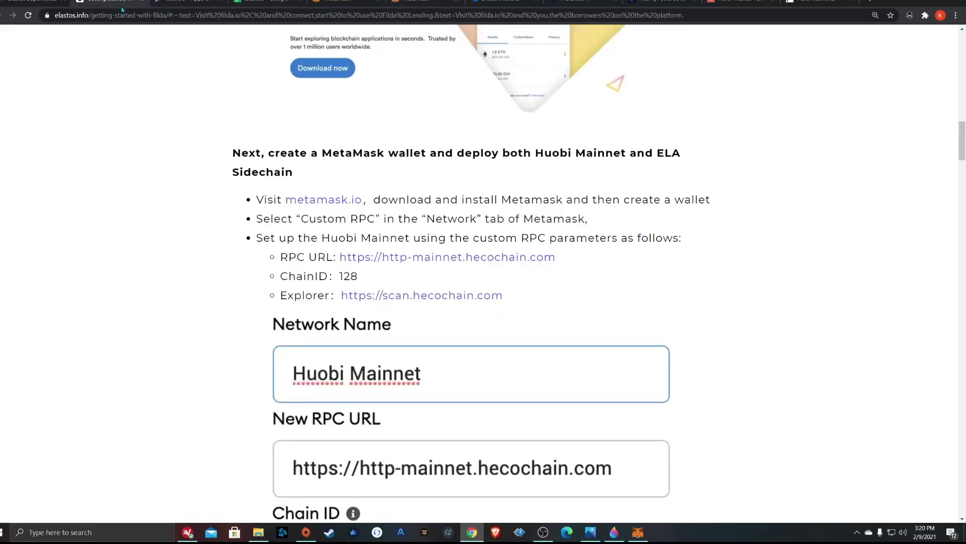
pyautogui.scroll(-5, 635, 252)
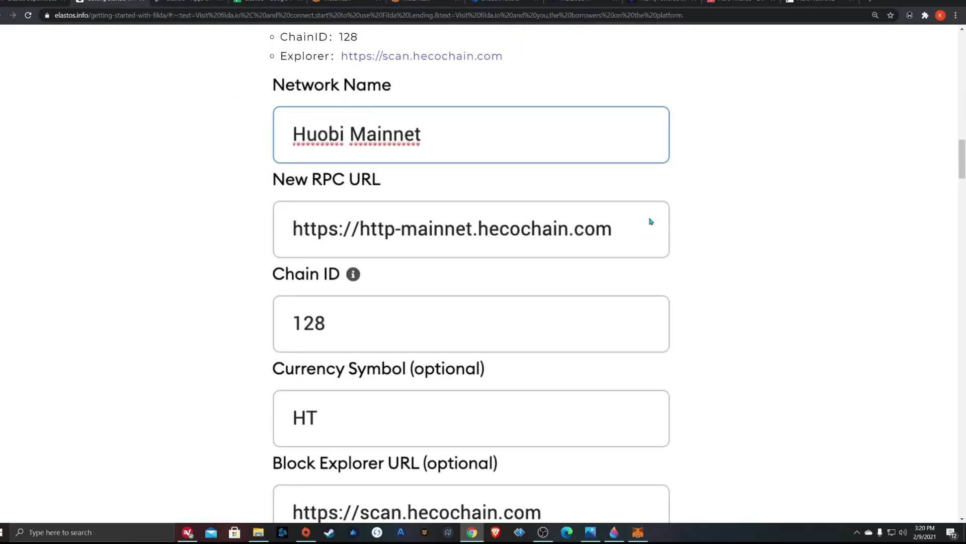
pyautogui.scroll(-1, 705, 229)
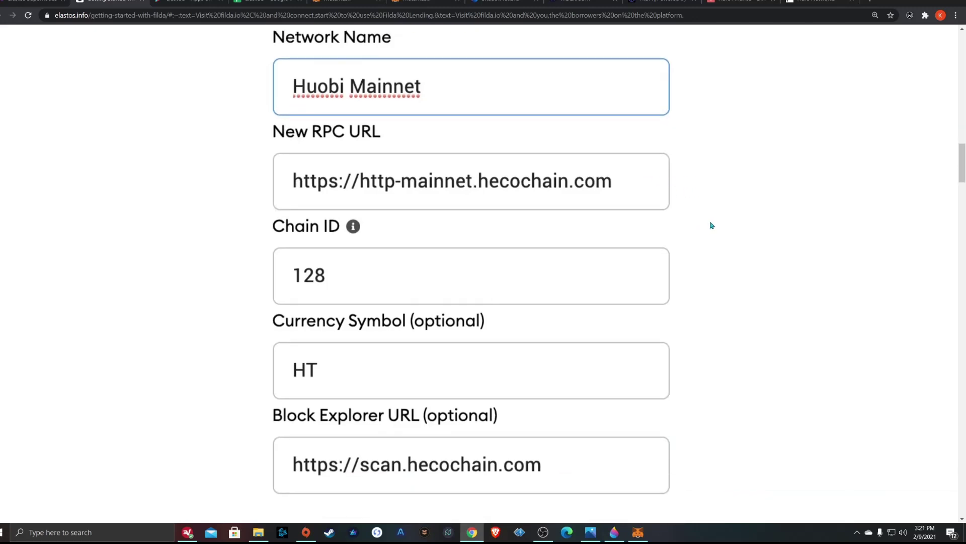
pyautogui.scroll(-2, 709, 222)
pyautogui.scroll(2, 710, 222)
pyautogui.click(417, 2)
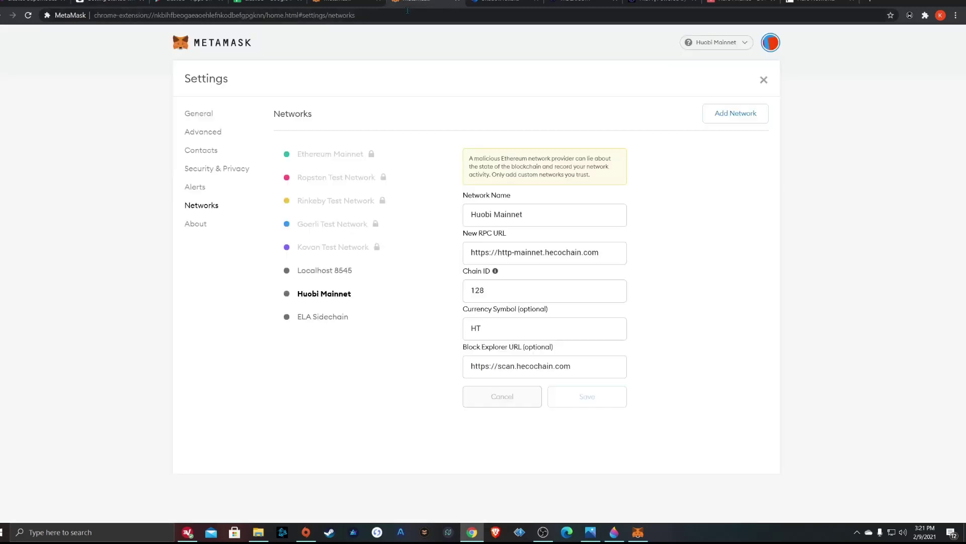
pyautogui.click(318, 319)
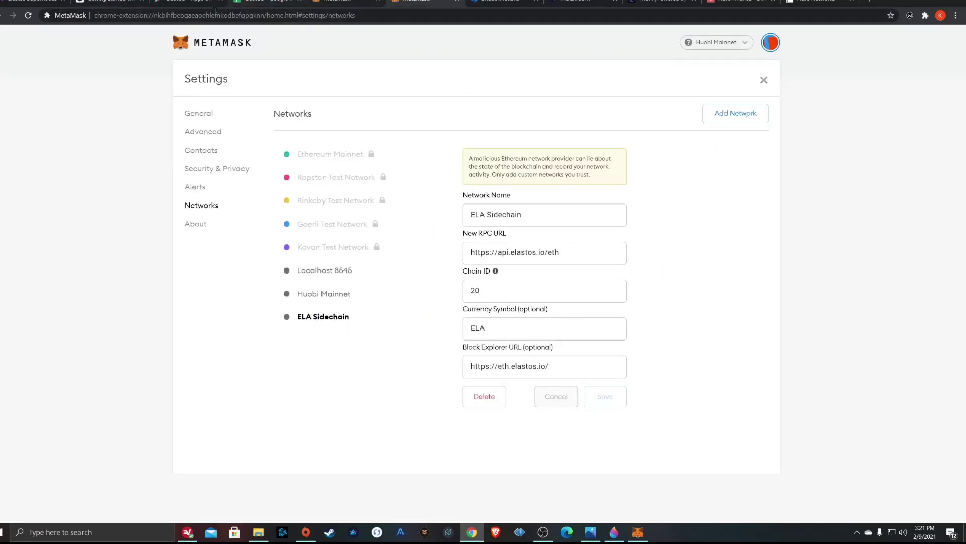
# - Read the FilDA article's ELA sidechain parameters, private key import note and instructions for transferring ELA to the Heco chain
pyautogui.click(133, 2)
pyautogui.scroll(-10, 743, 210)
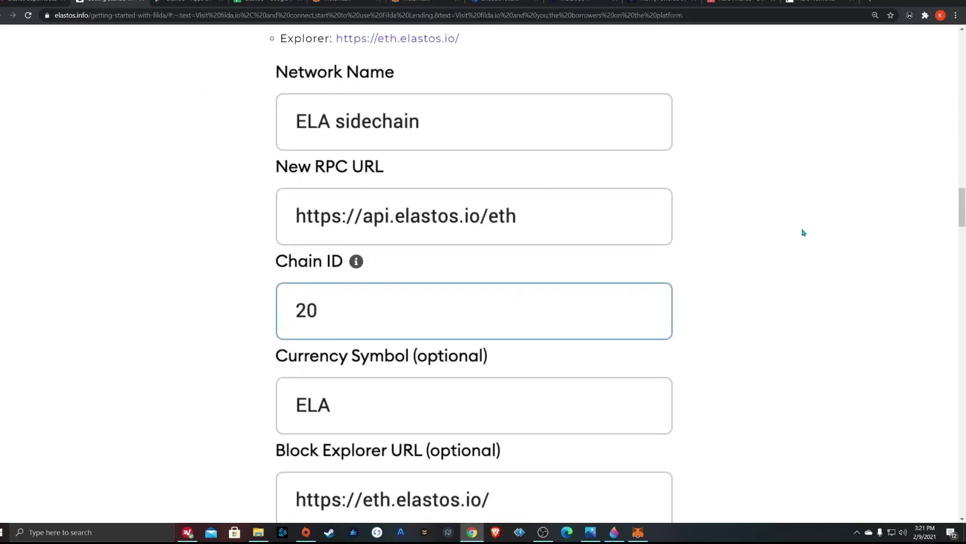
pyautogui.scroll(-8, 805, 212)
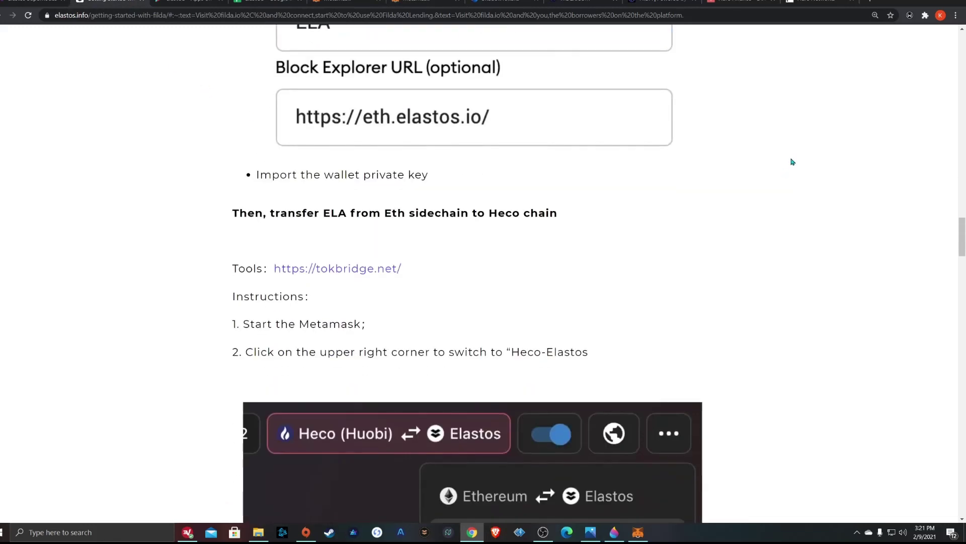
pyautogui.scroll(-2, 808, 162)
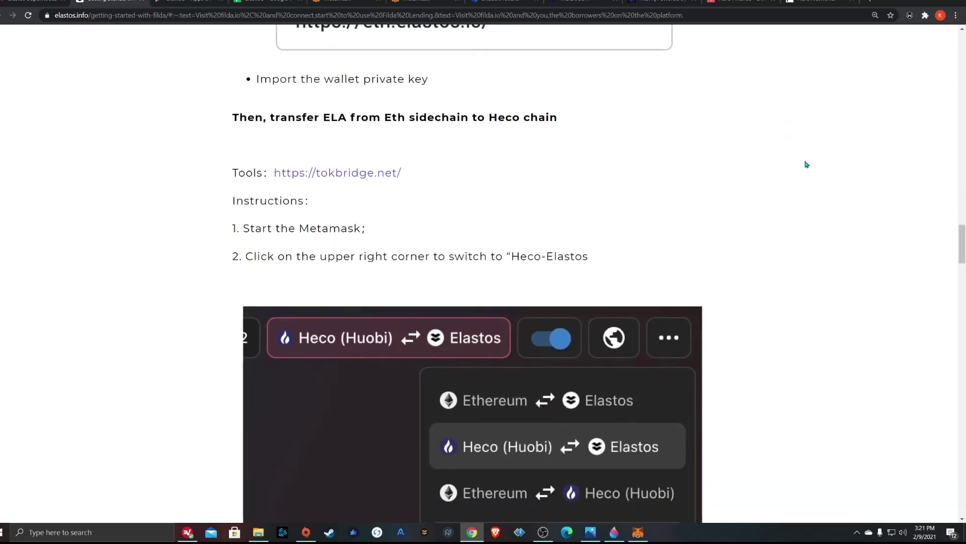
pyautogui.scroll(5, 807, 162)
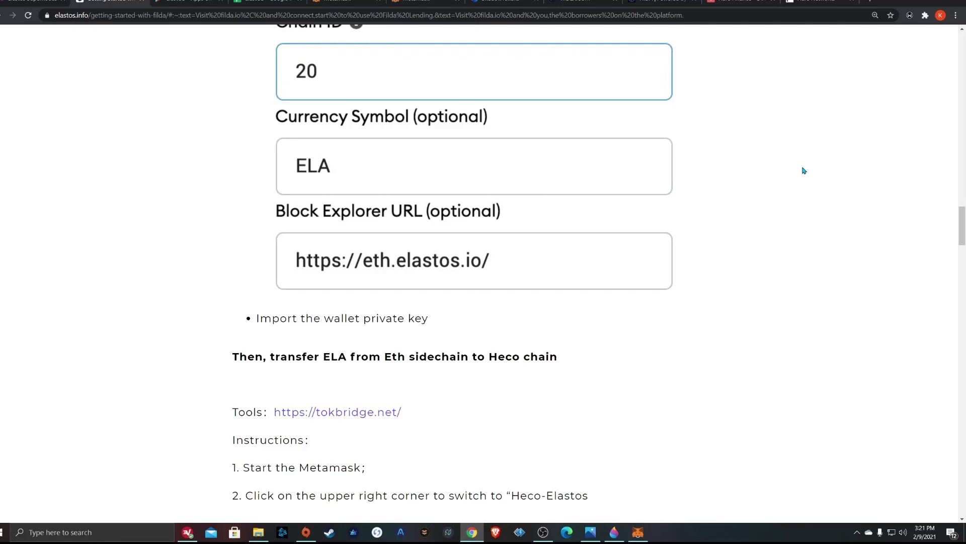
pyautogui.scroll(-2, 796, 181)
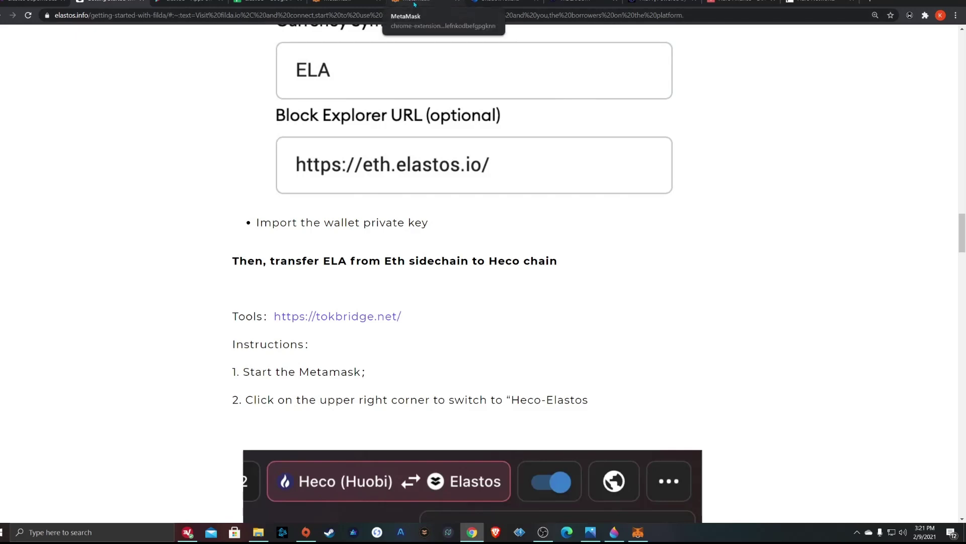
# - Review the Elastos wallet screenshots in the ElastOS spreadsheet, including the ELA overview, token list and receive address
pyautogui.click(264, 2)
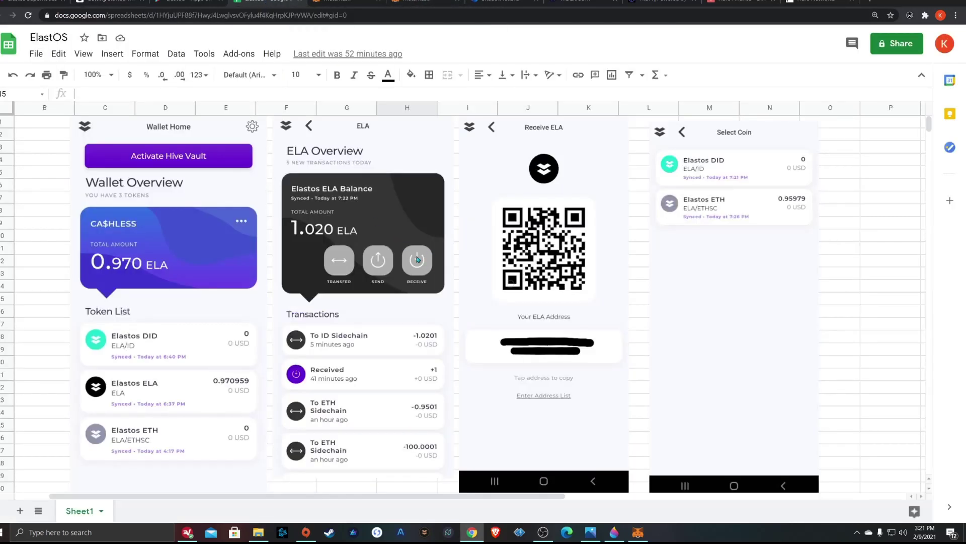
pyautogui.scroll(-2, 482, 268)
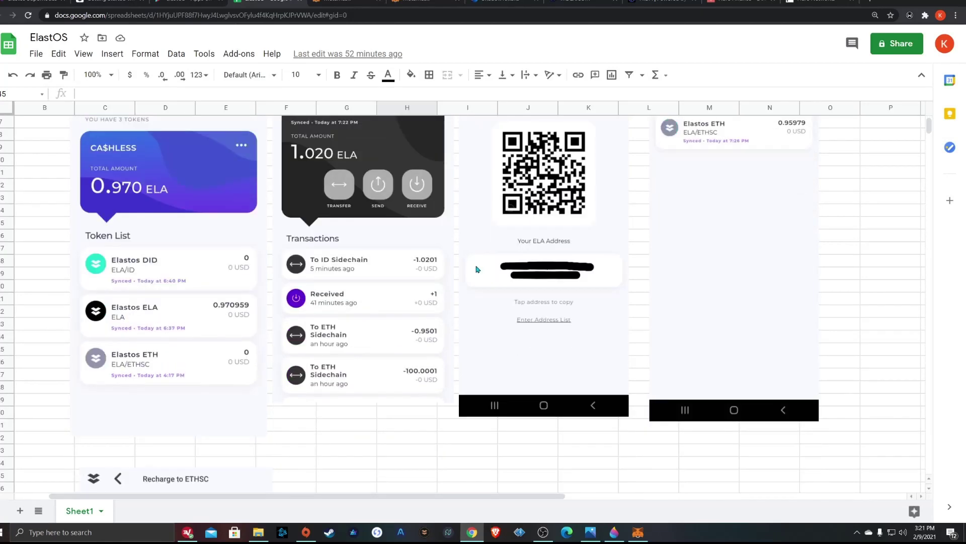
pyautogui.scroll(-2, 470, 270)
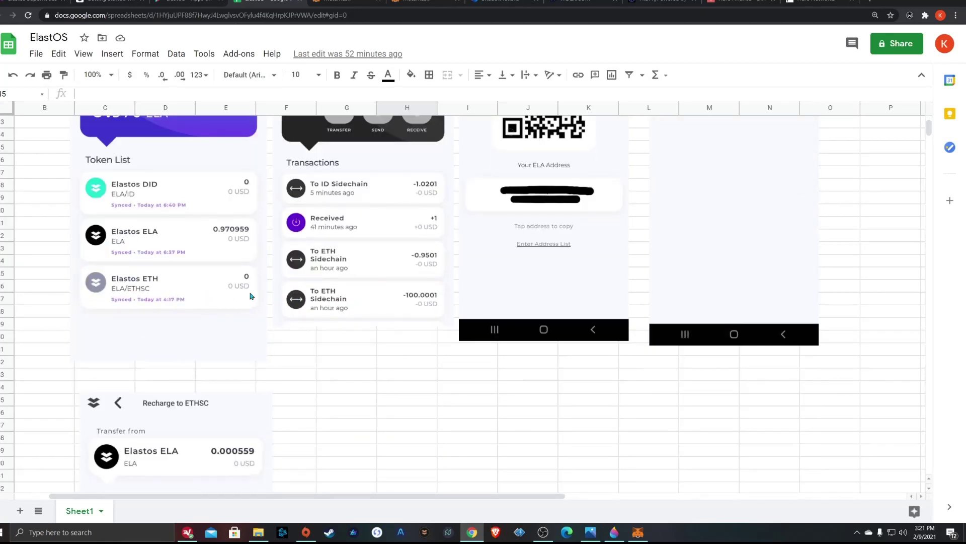
pyautogui.scroll(4, 252, 296)
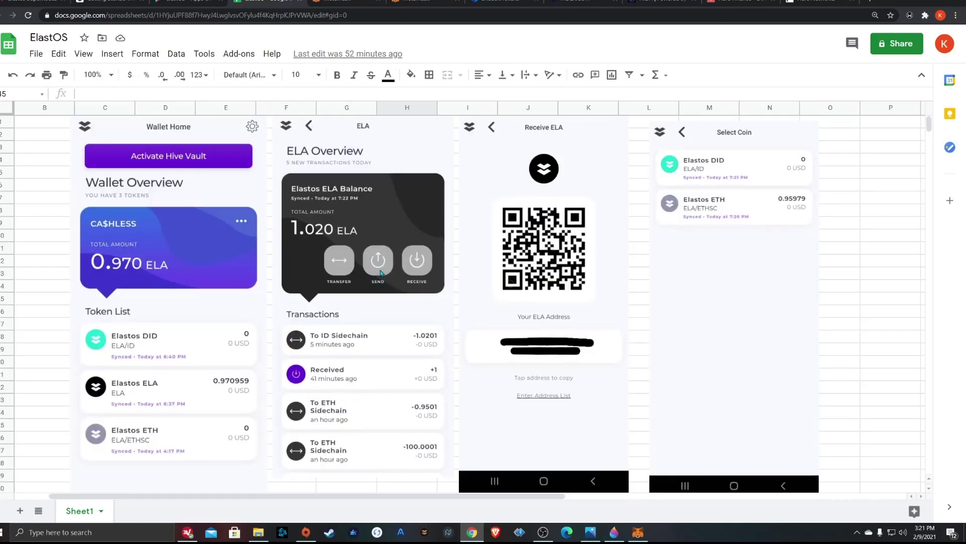
# - Return to the MetaMask account view, cancelling the hpool.mdex.com connection request, and copy the Account 1 address
pyautogui.click(423, 2)
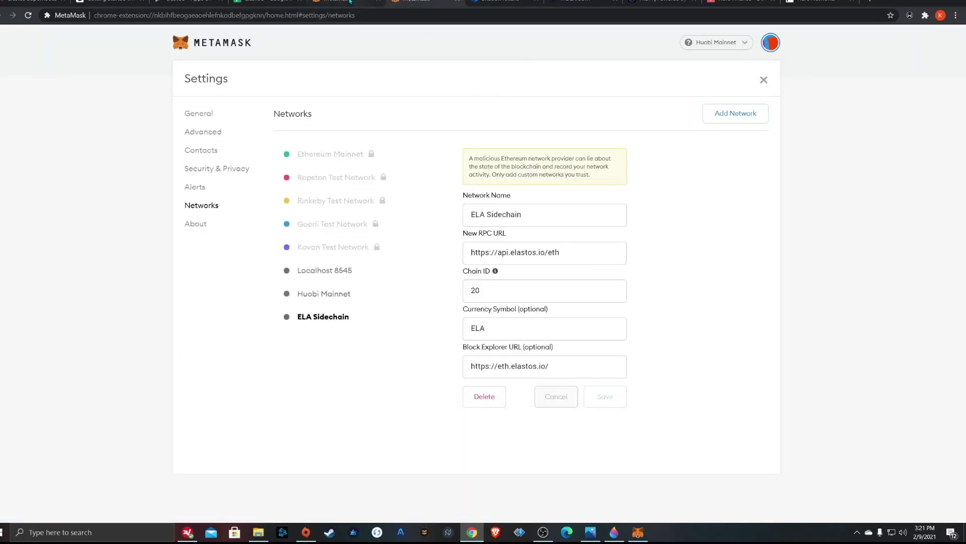
pyautogui.click(191, 45)
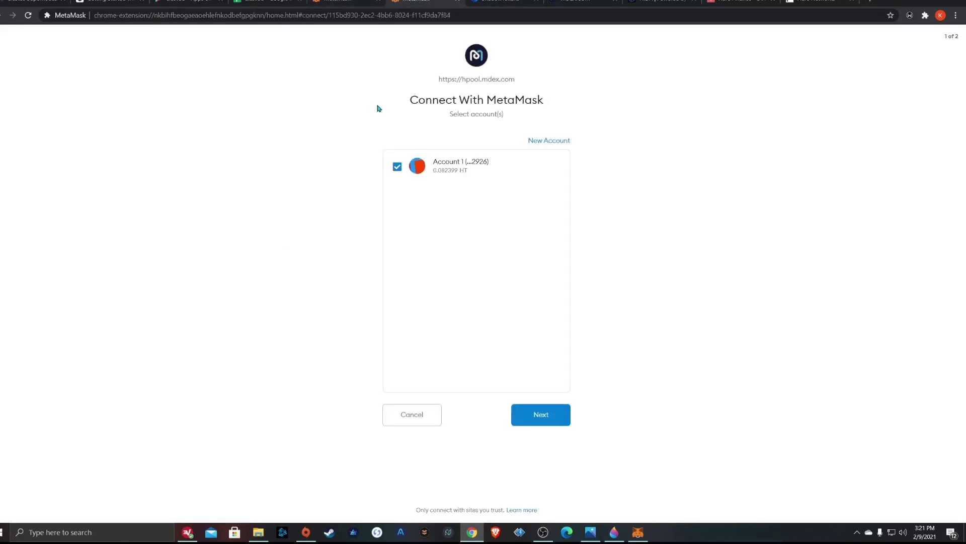
pyautogui.click(436, 419)
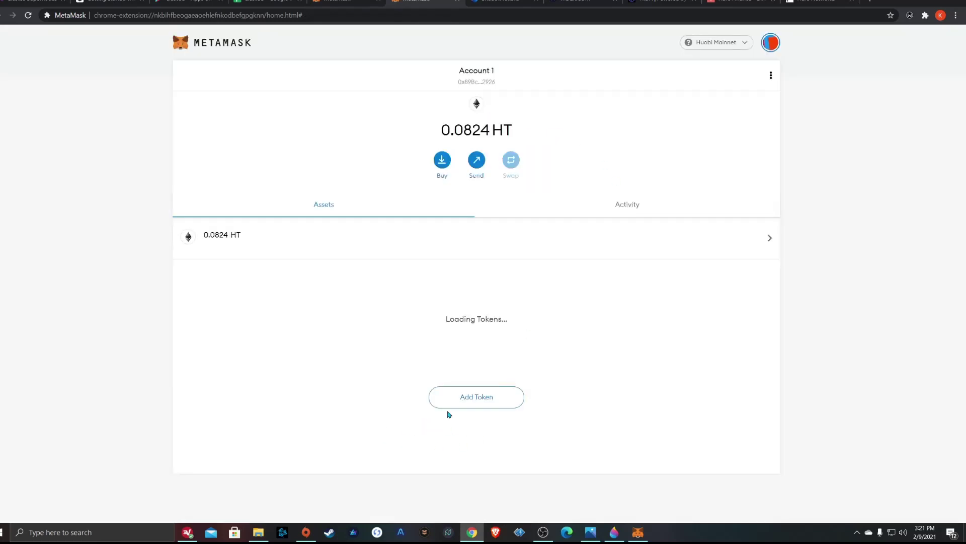
pyautogui.click(478, 86)
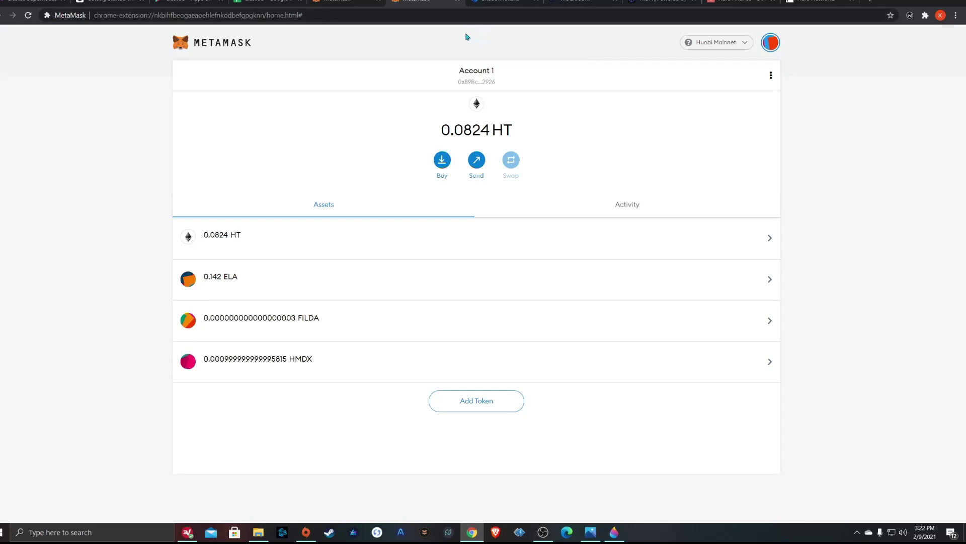
# - Revisit the wallet screenshots in the spreadsheet, and examine the tokens available to lock on the ShadowTokens bridge
pyautogui.click(266, 2)
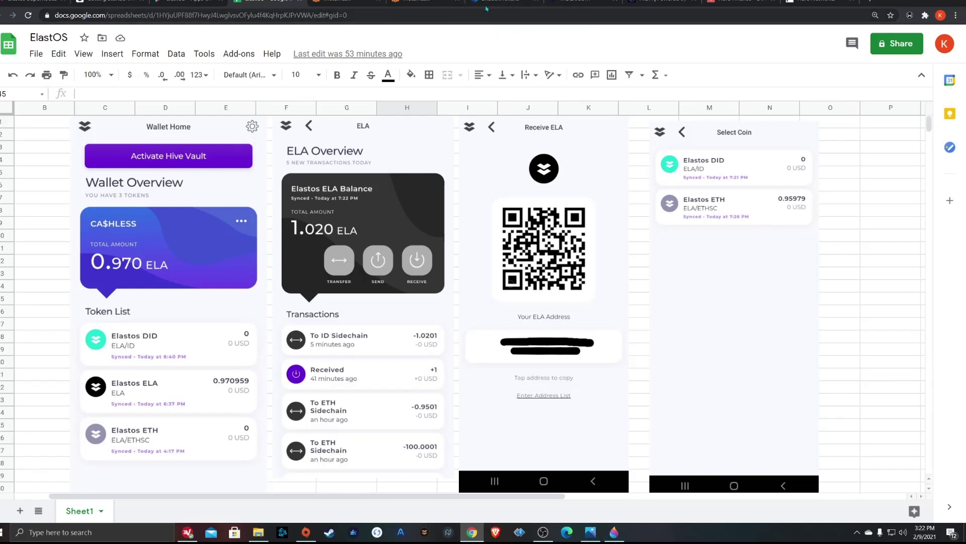
pyautogui.click(486, 9)
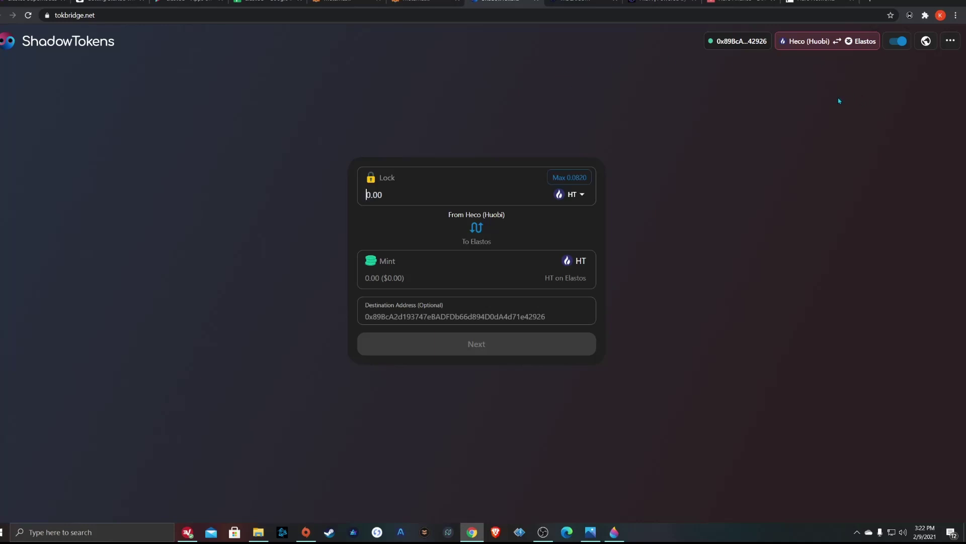
pyautogui.click(579, 199)
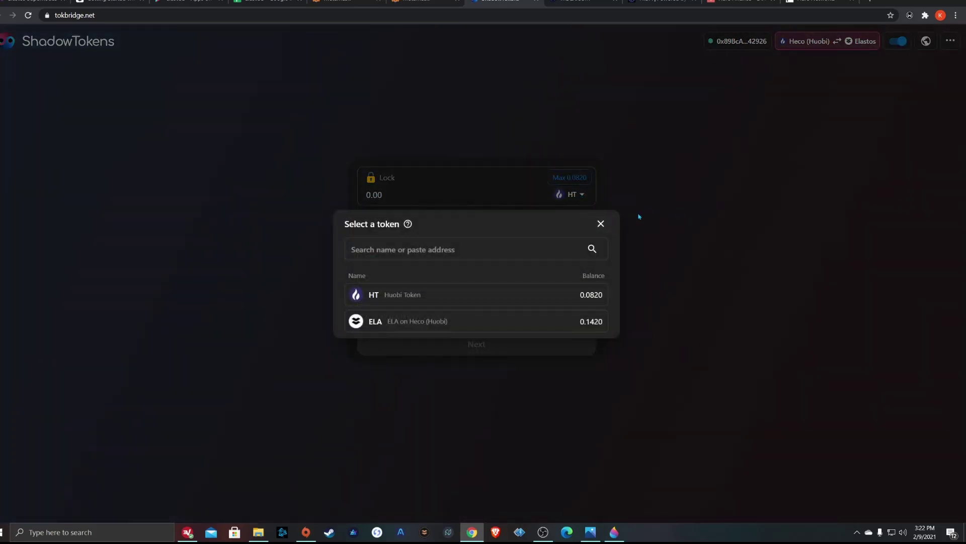
pyautogui.click(603, 225)
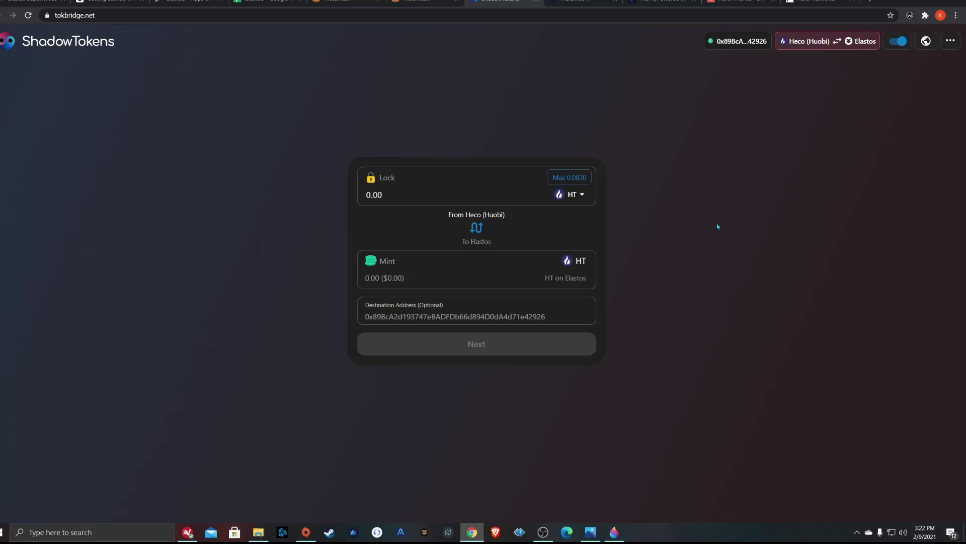
pyautogui.click(571, 194)
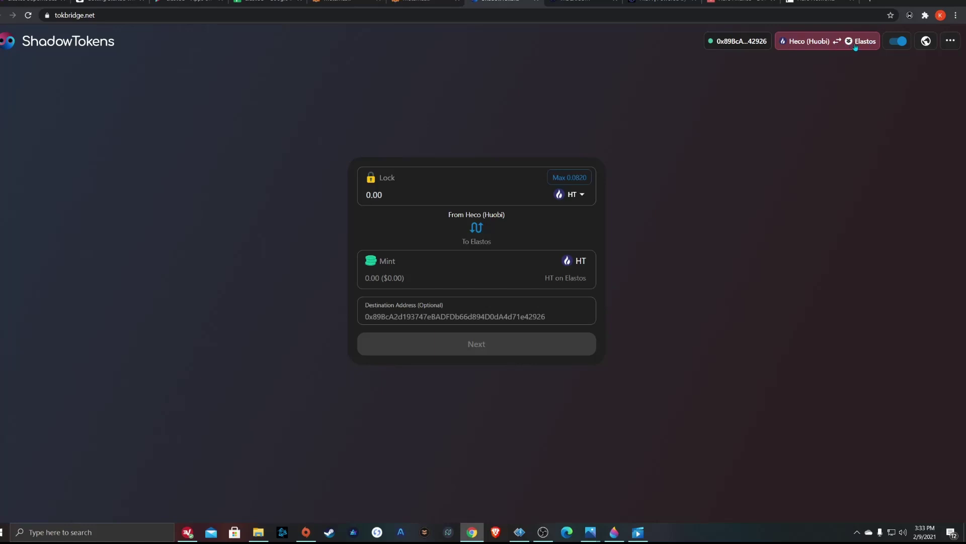
# - Switch the MetaMask network to ELA Sidechain and return to the ShadowTokens bridge to transfer ELA from Elastos to Heco
pyautogui.click(411, 7)
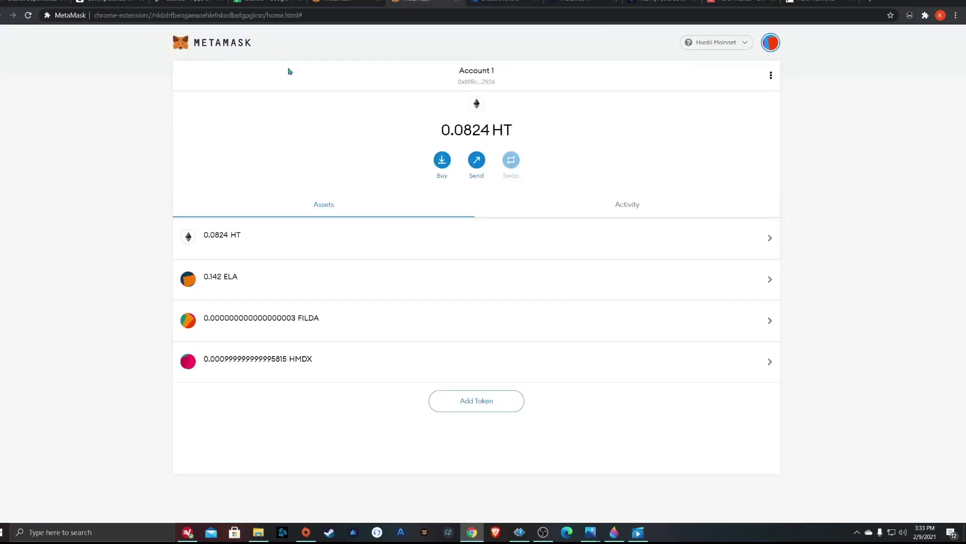
pyautogui.click(721, 44)
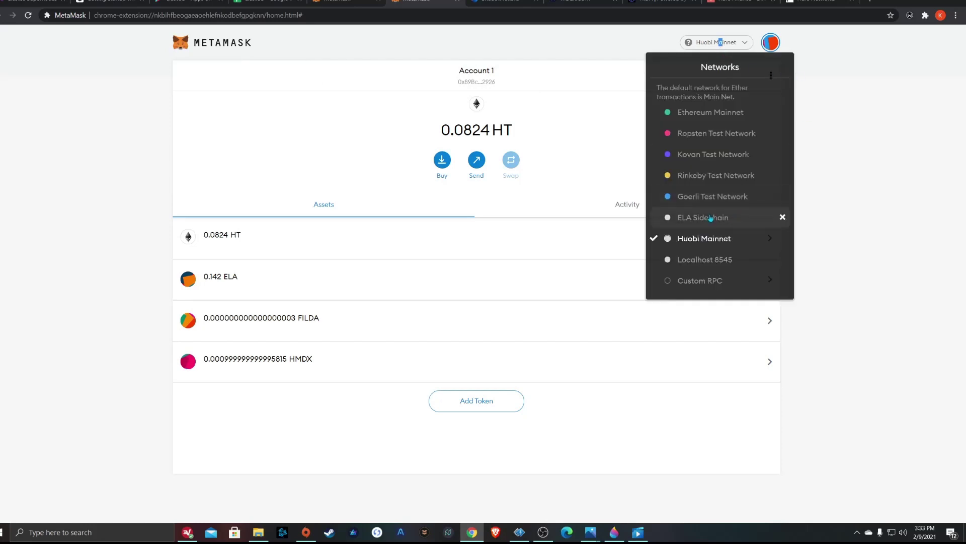
pyautogui.click(780, 217)
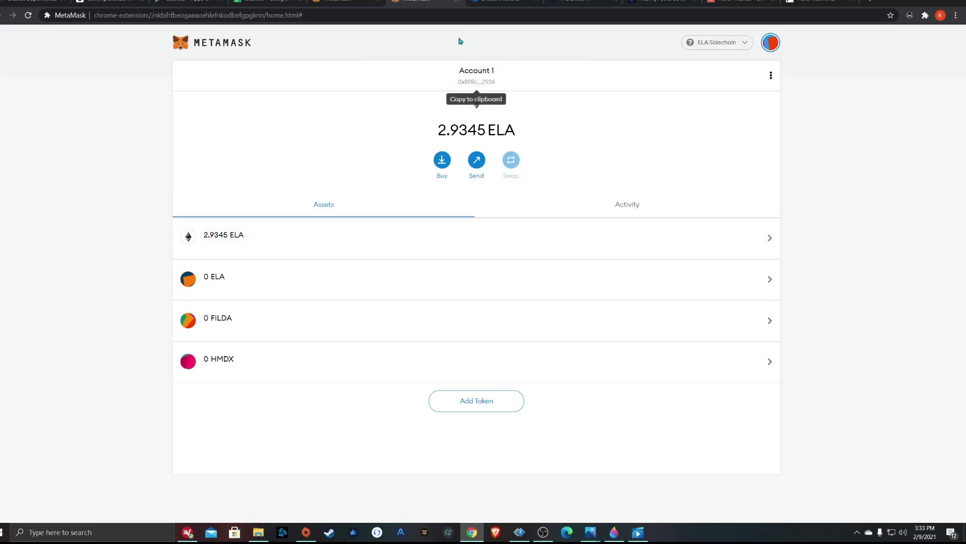
pyautogui.click(497, 5)
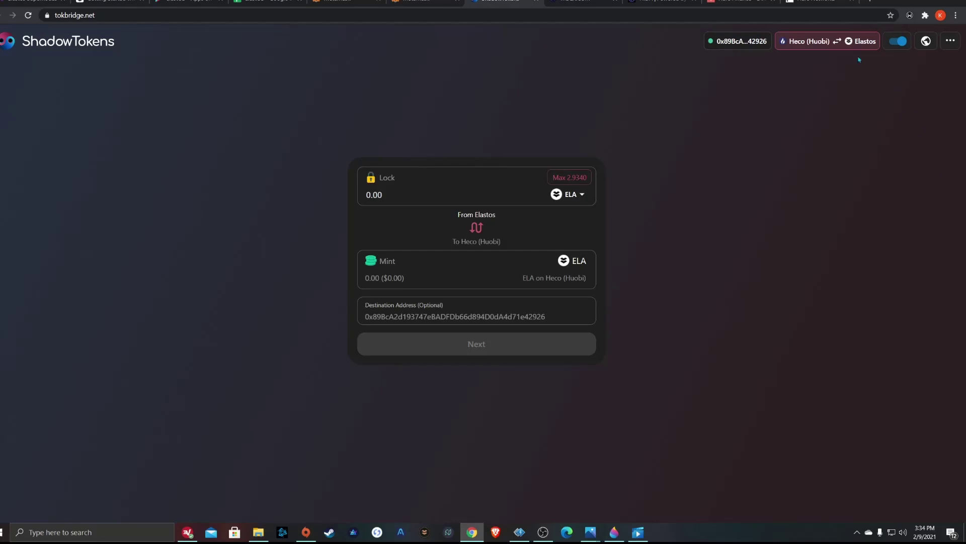
pyautogui.click(419, 2)
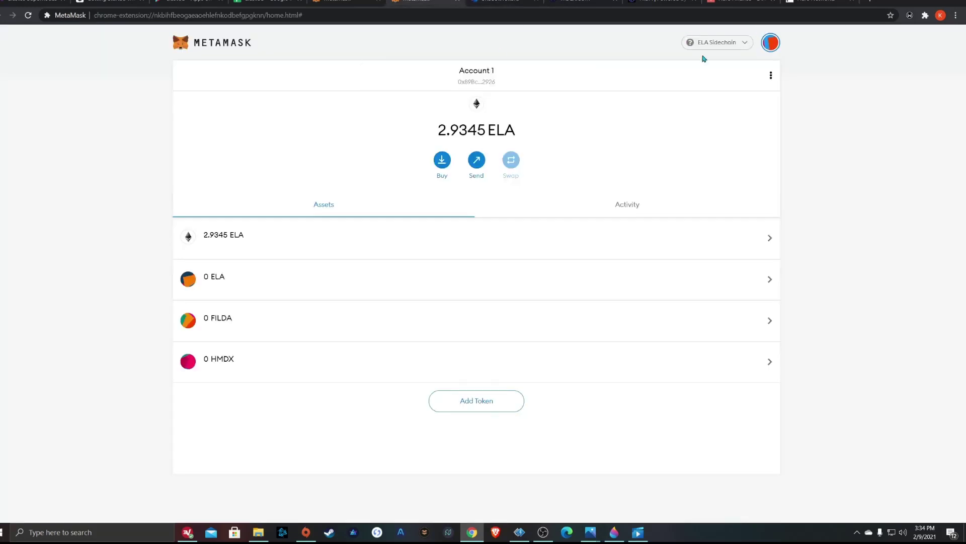
pyautogui.click(484, 5)
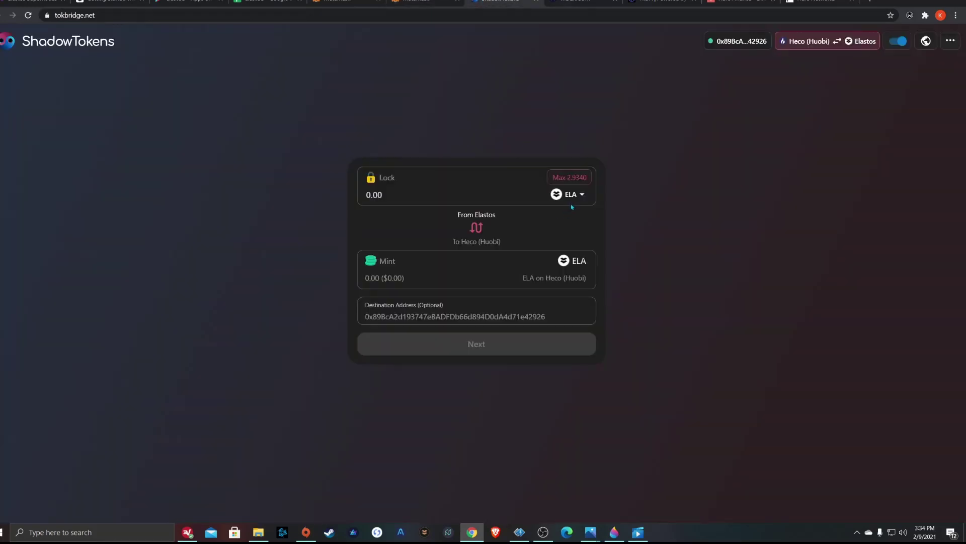
# - Set the amount to lock on the Elastos-to-Heco bridge to 2.5 ELA and proceed to the transfer summary
pyautogui.click(570, 177)
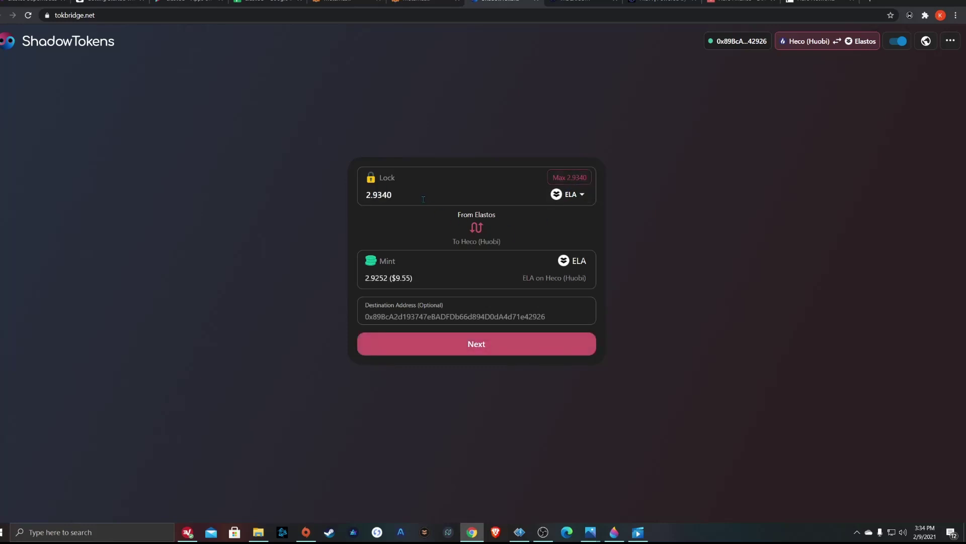
pyautogui.moveTo(421, 198); pyautogui.dragTo(319, 193)
pyautogui.write('2.5')
pyautogui.click(498, 355)
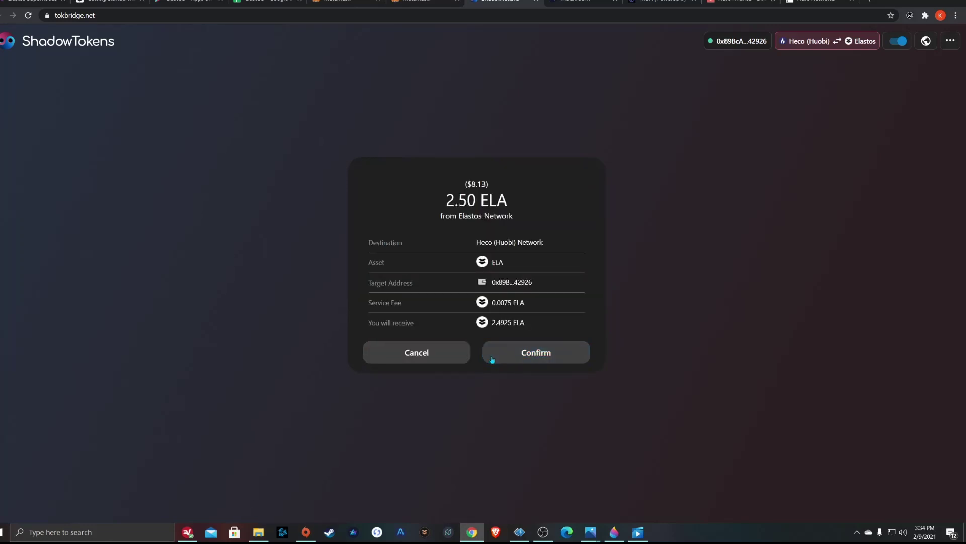
# - Confirm the 2.5 ELA transfer to Heco (Huobi), authorize it in MetaMask, and return to the wallet's account view
pyautogui.click(551, 360)
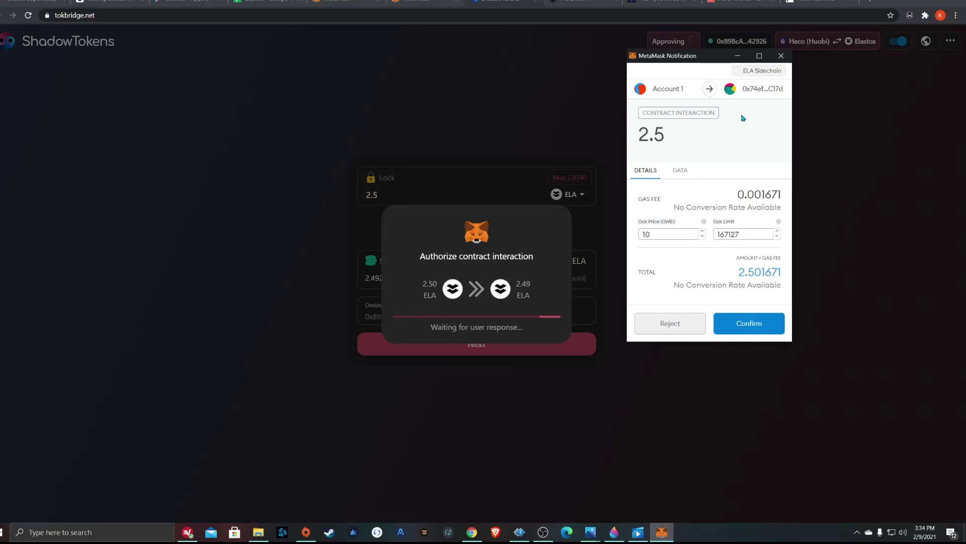
pyautogui.click(757, 330)
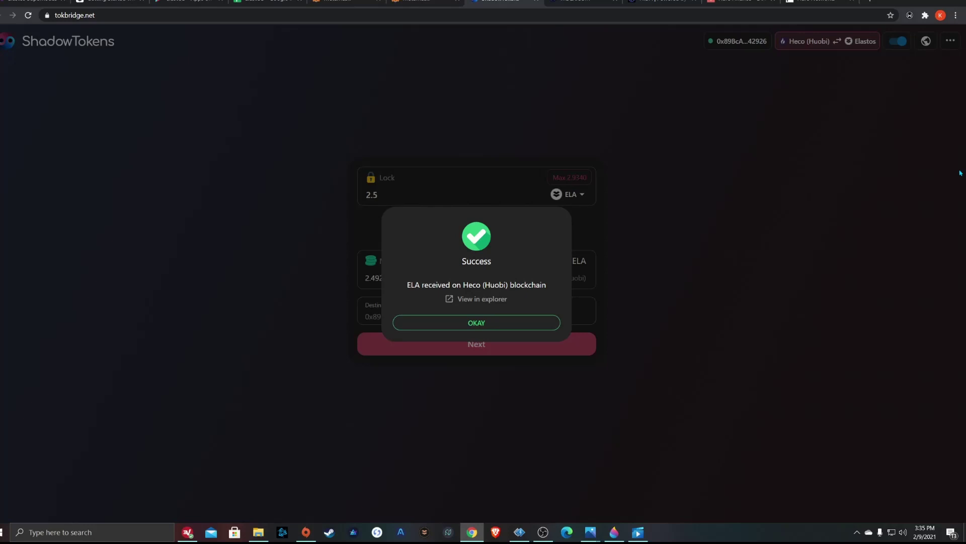
pyautogui.click(502, 327)
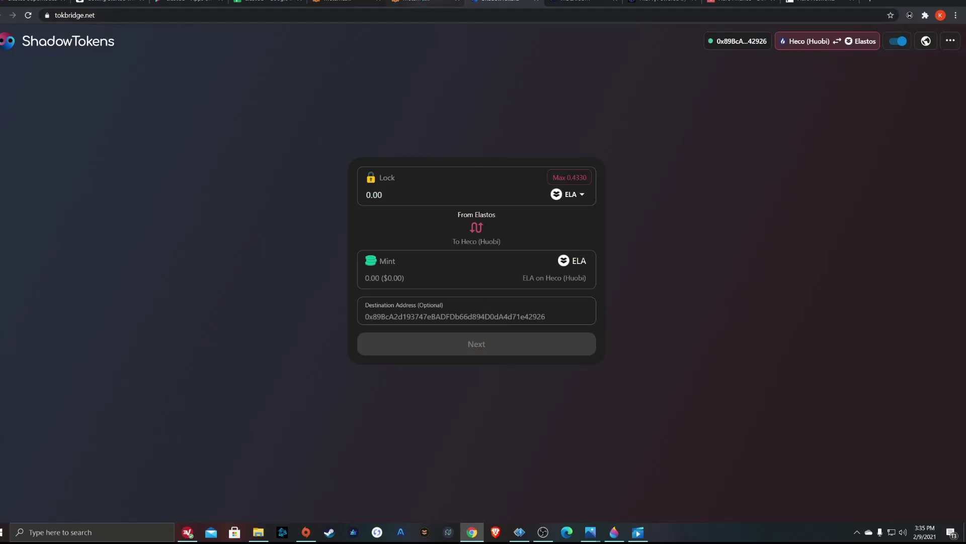
pyautogui.click(417, 2)
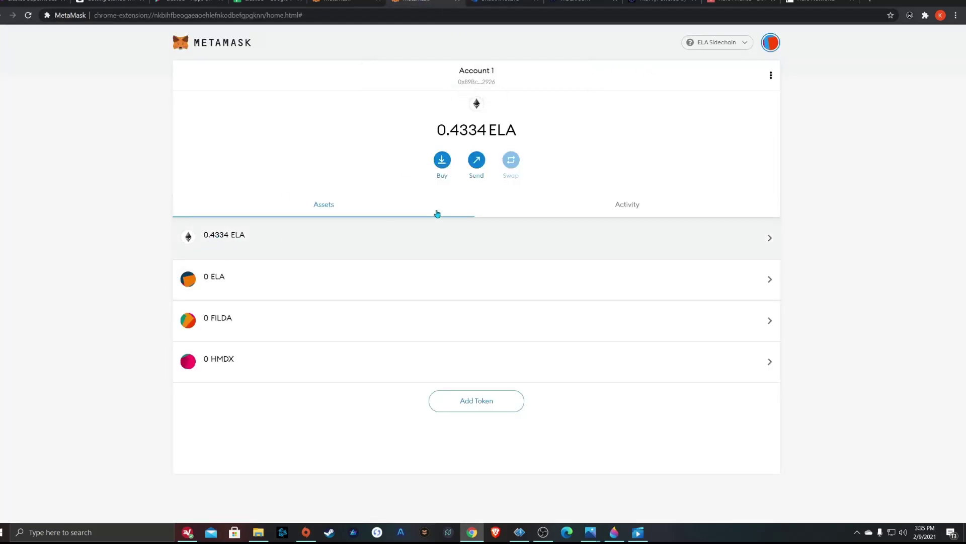
# - Switch the MetaMask network to Huobi Mainnet and go to the MDEX swap page
pyautogui.click(723, 42)
pyautogui.click(710, 241)
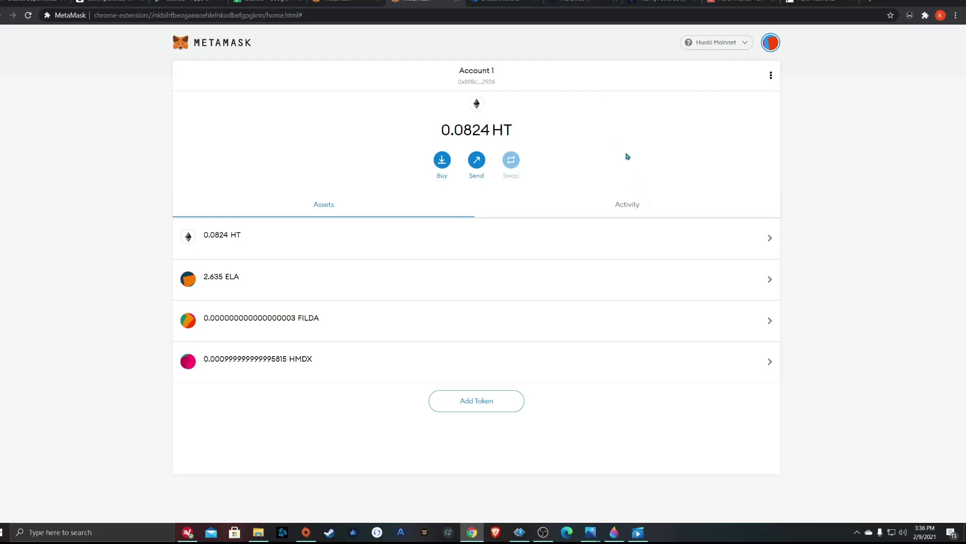
pyautogui.click(582, 2)
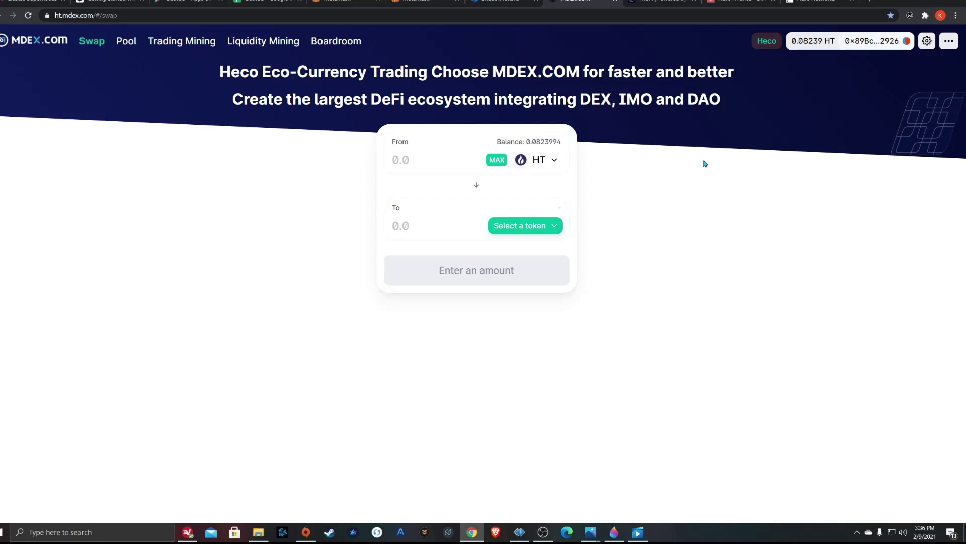
# - Look over the FilDA staking pools and return to the ShadowTokens bridge to check its transfer form
pyautogui.click(662, 1)
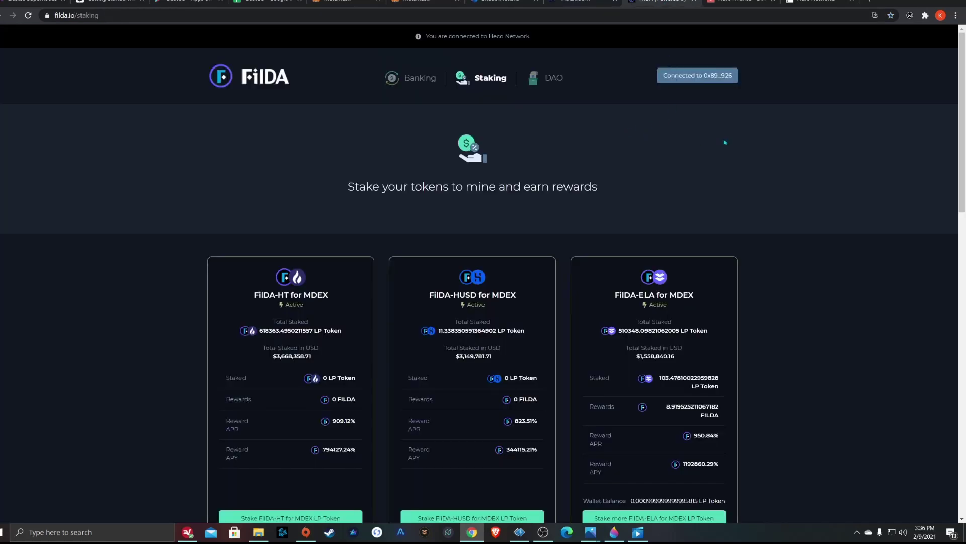
pyautogui.scroll(-2, 725, 142)
pyautogui.scroll(2, 784, 157)
pyautogui.click(499, 3)
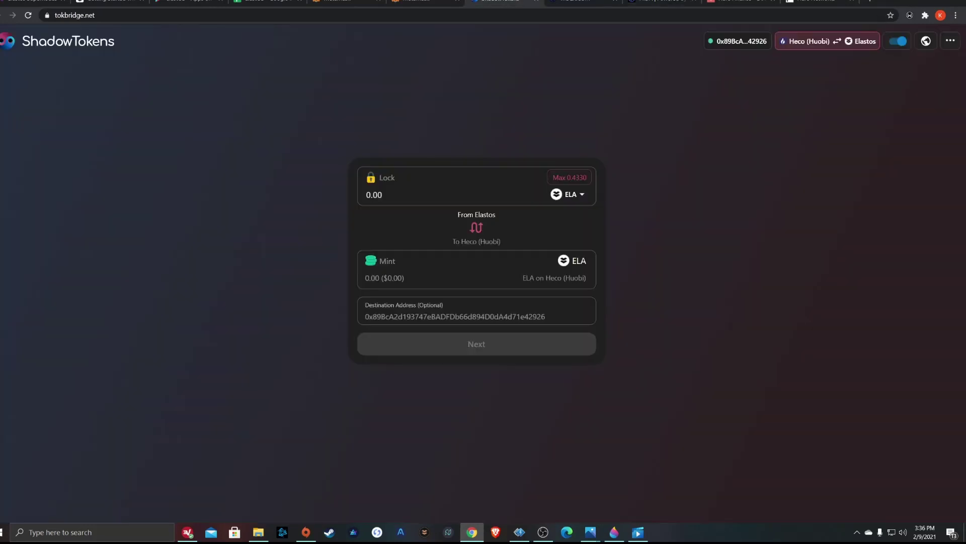
pyautogui.click(484, 313)
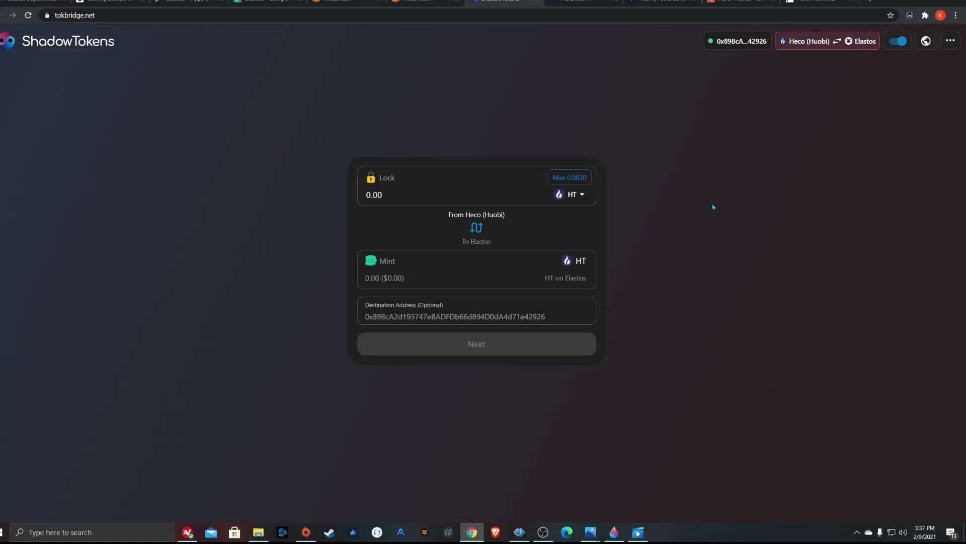
# - Set up an MDEX swap from ELA to FilDA
pyautogui.click(579, 3)
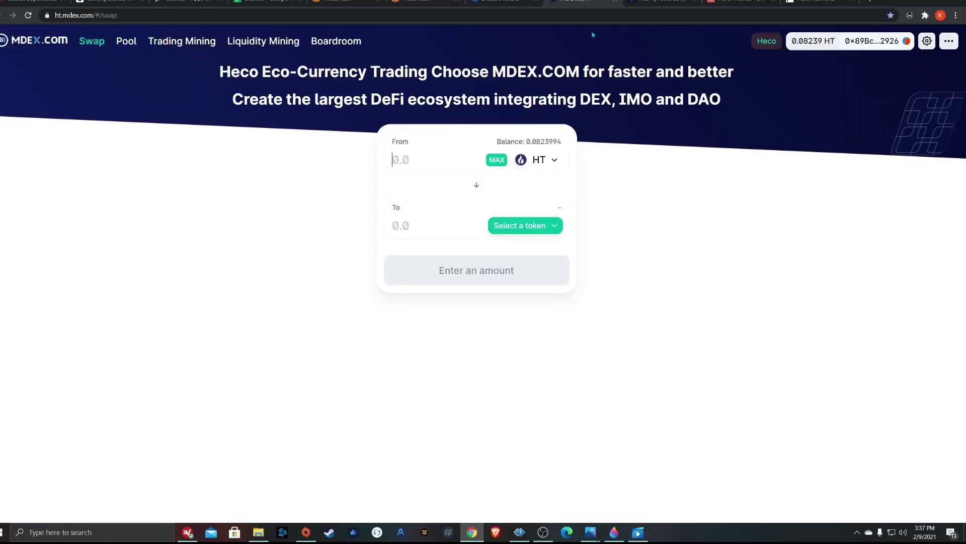
pyautogui.click(546, 165)
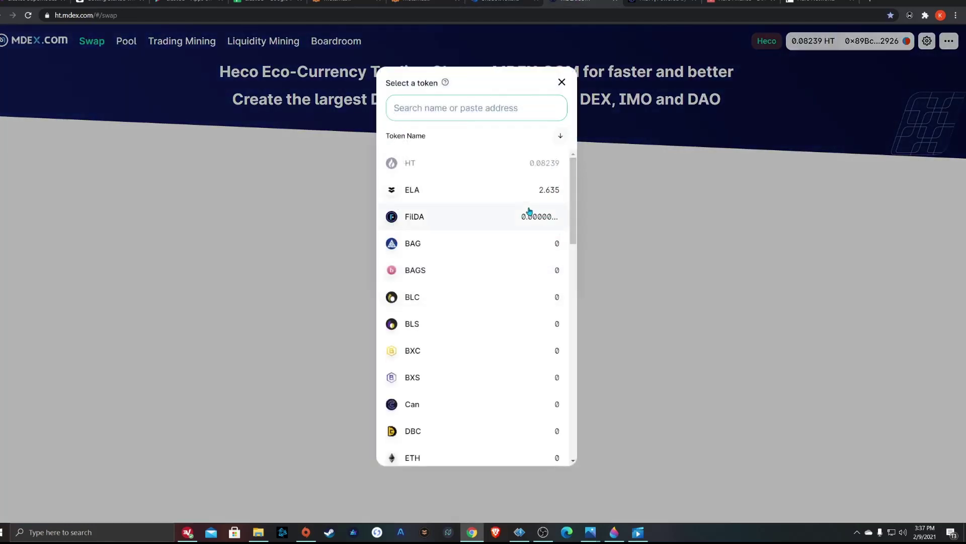
pyautogui.click(462, 201)
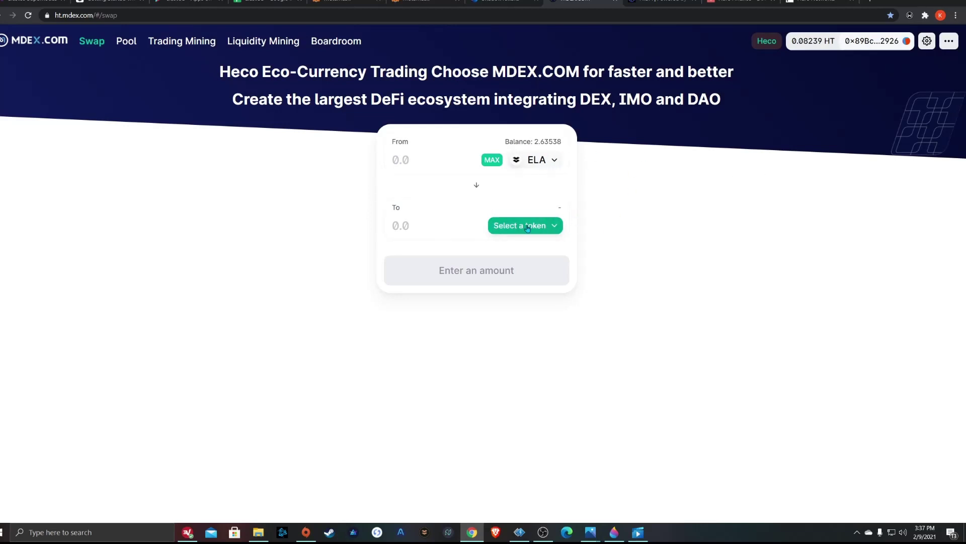
pyautogui.click(561, 232)
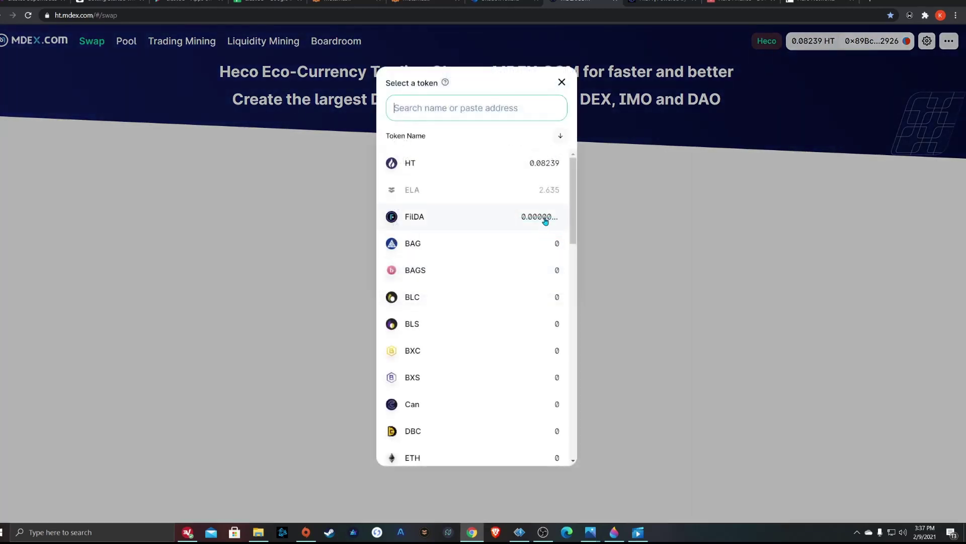
pyautogui.click(448, 223)
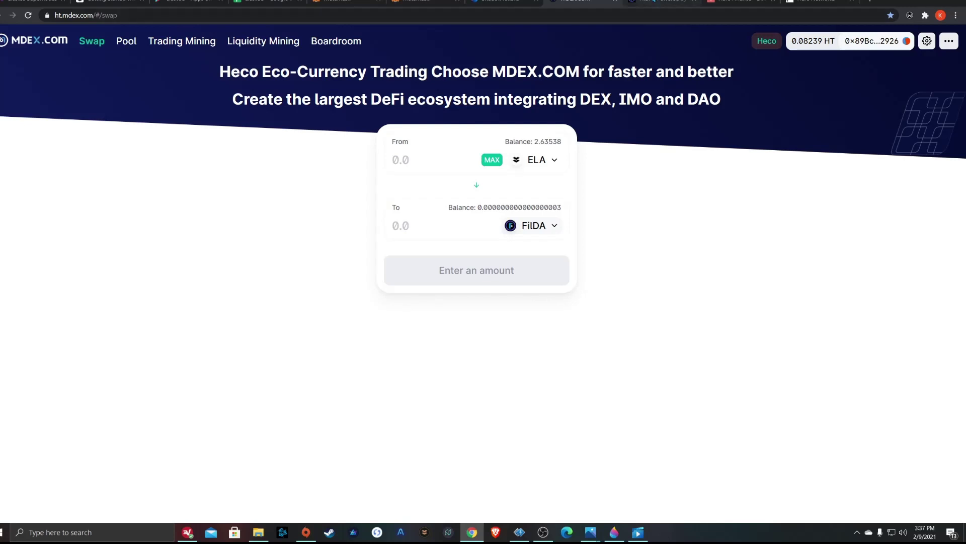
# - Check the FilDA staking pools, and return to the MDEX swap to set the ELA amount to 1.3
pyautogui.hotkey('ctrl', 'Tab')
pyautogui.scroll(-1, 833, 235)
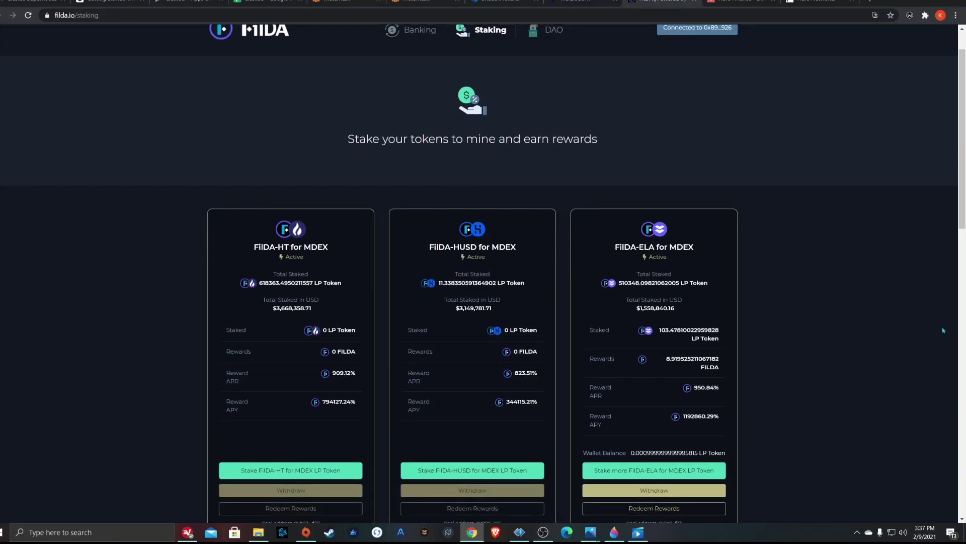
pyautogui.scroll(1, 805, 267)
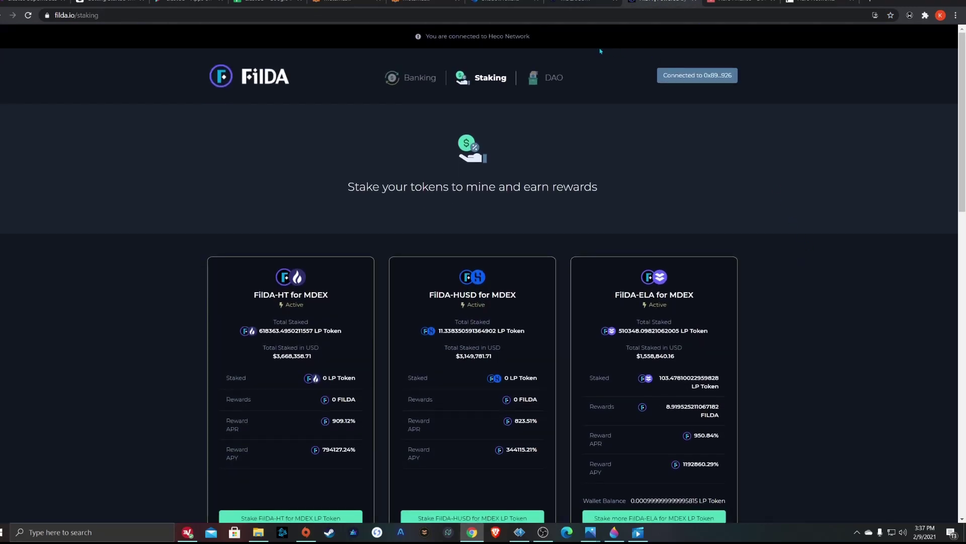
pyautogui.click(579, 3)
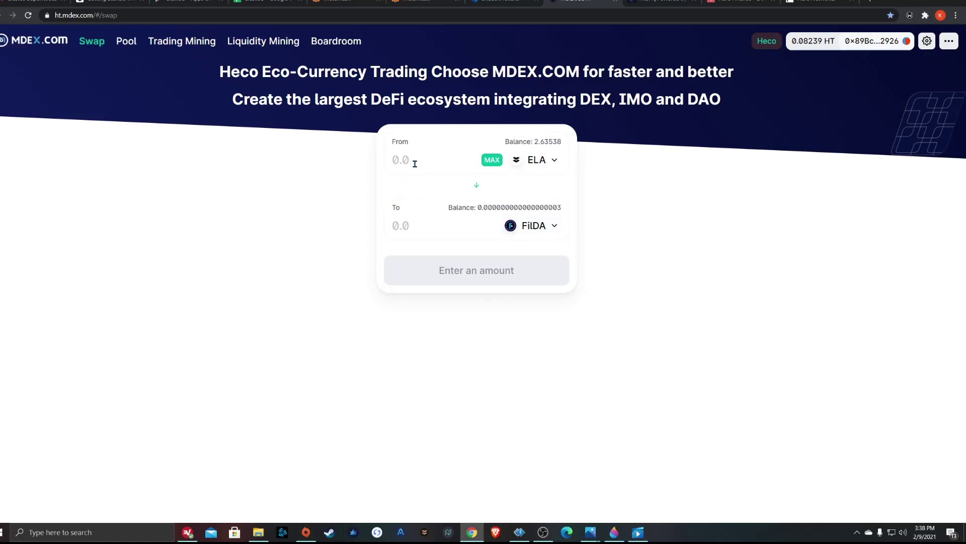
pyautogui.write('1.3')
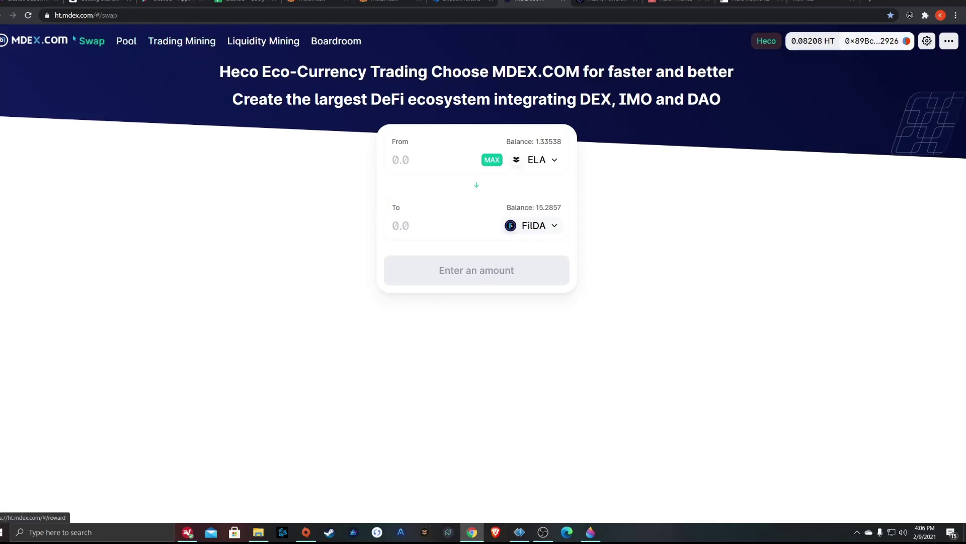
# - Start adding liquidity in the MDEX pool section with ELA and FilDA as the token pair
pyautogui.click(127, 44)
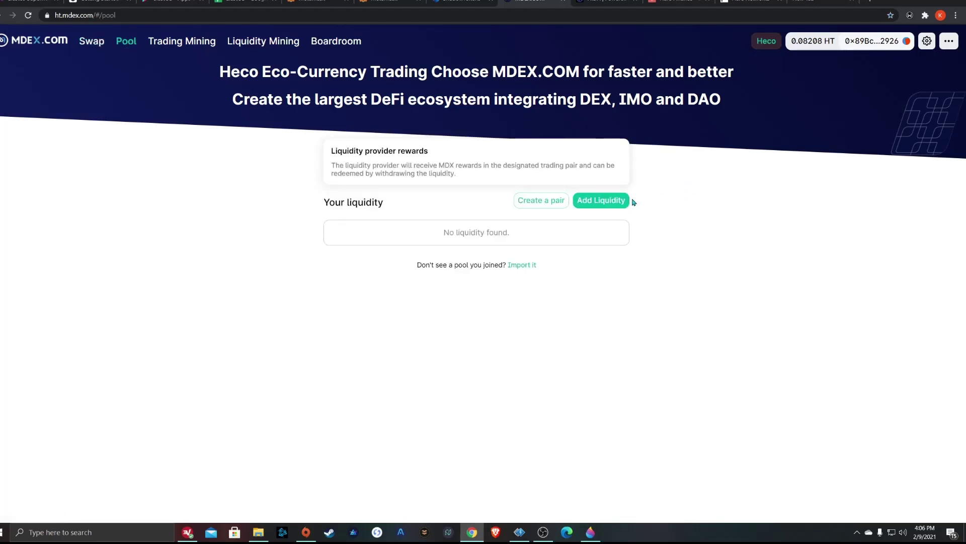
pyautogui.click(618, 207)
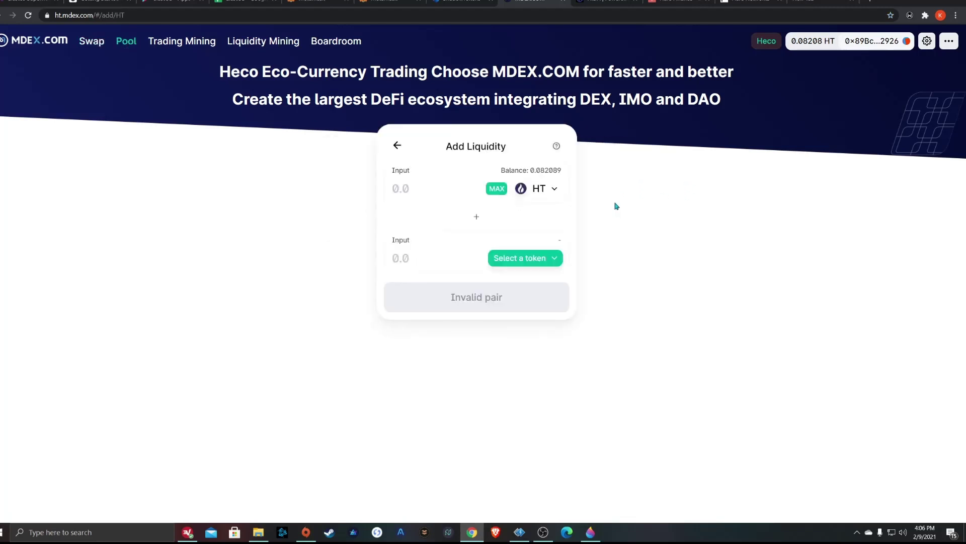
pyautogui.click(540, 189)
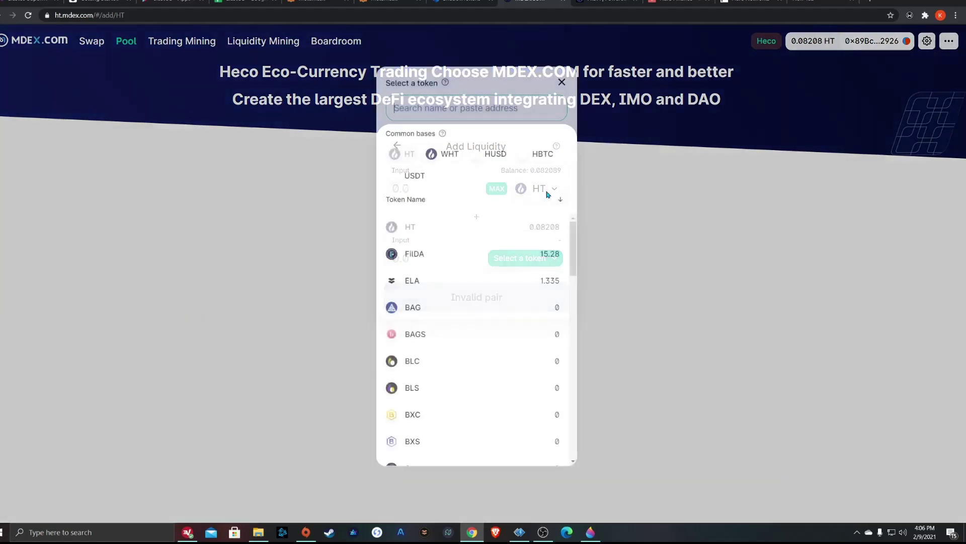
pyautogui.click(474, 280)
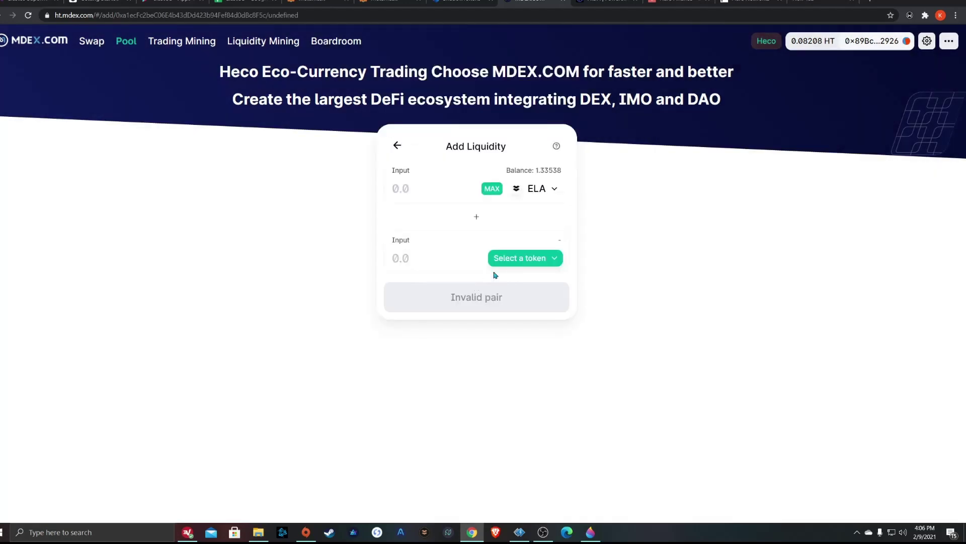
pyautogui.click(548, 265)
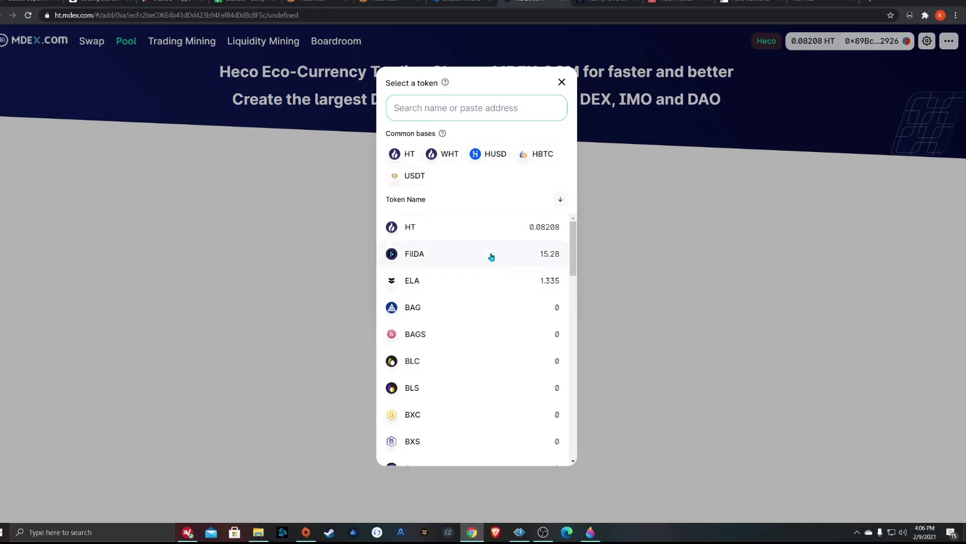
pyautogui.click(492, 255)
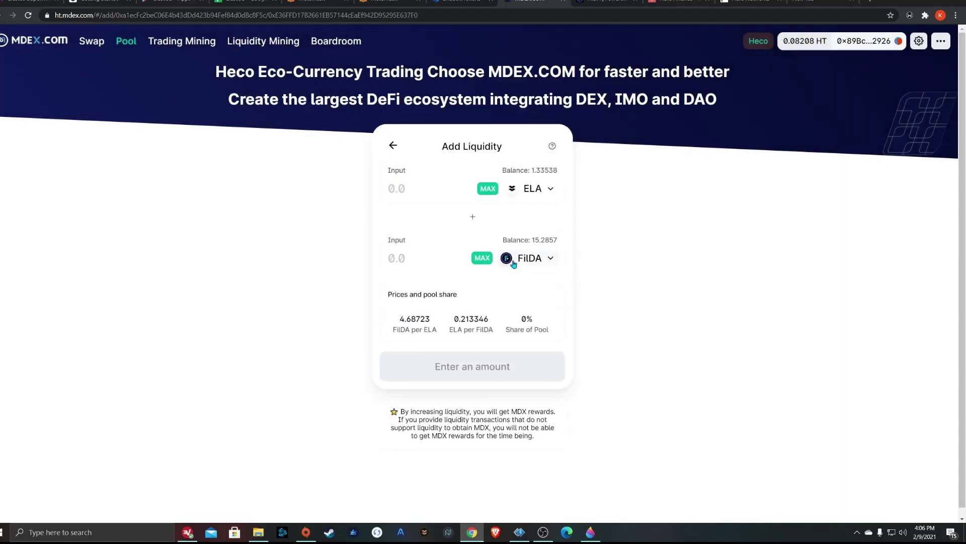
# - Compare supplying the maximum ELA with the maximum FilDA, and settle on the maximum ELA amount for the liquidity pair
pyautogui.click(487, 188)
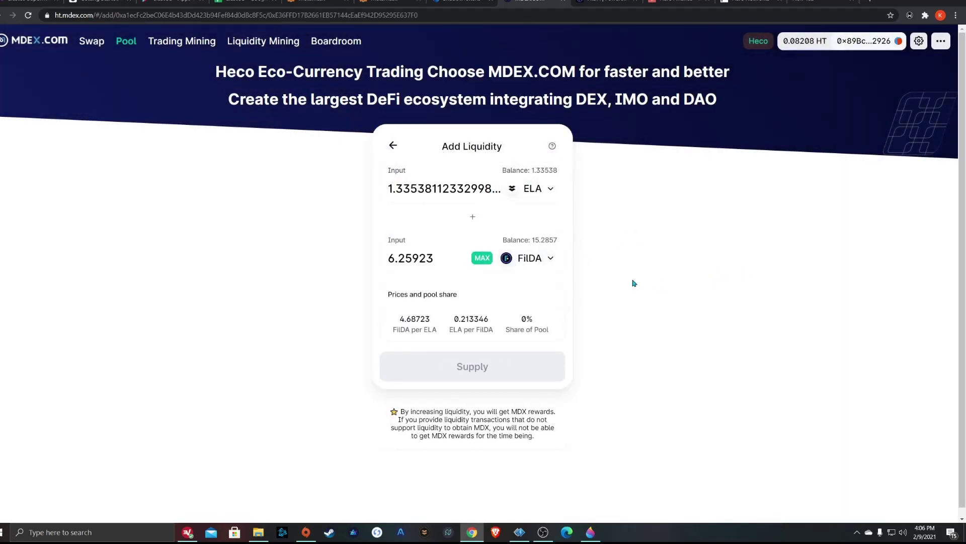
pyautogui.scroll(-1, 631, 284)
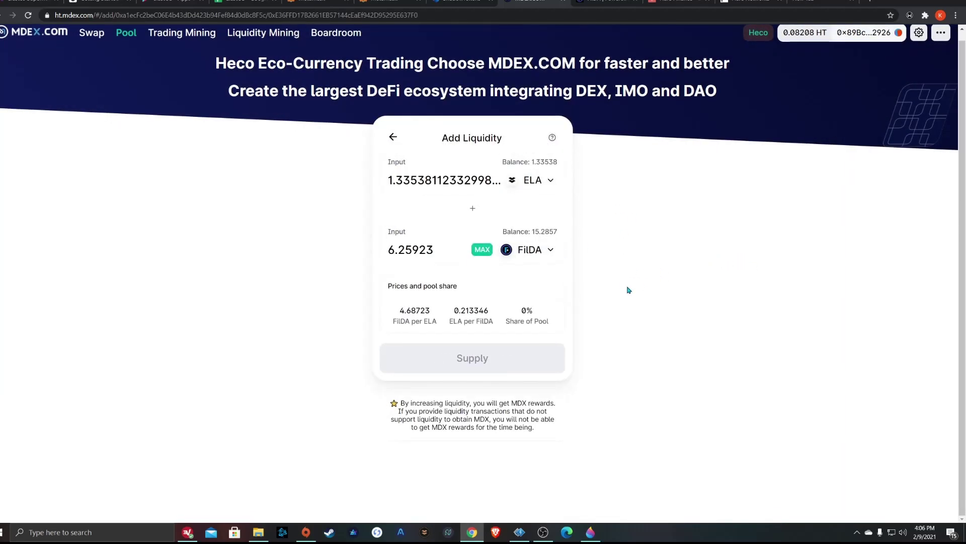
pyautogui.click(483, 249)
pyautogui.click(488, 181)
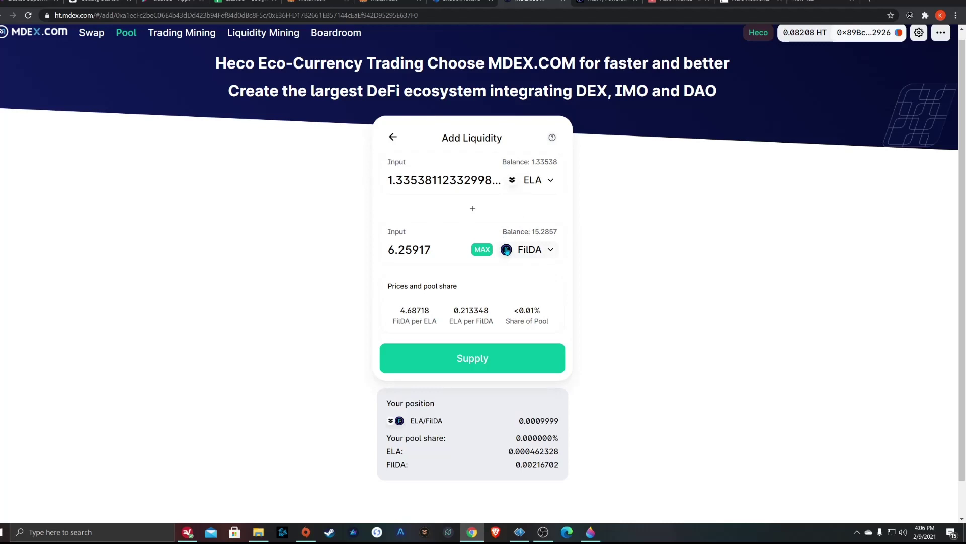
pyautogui.click(483, 250)
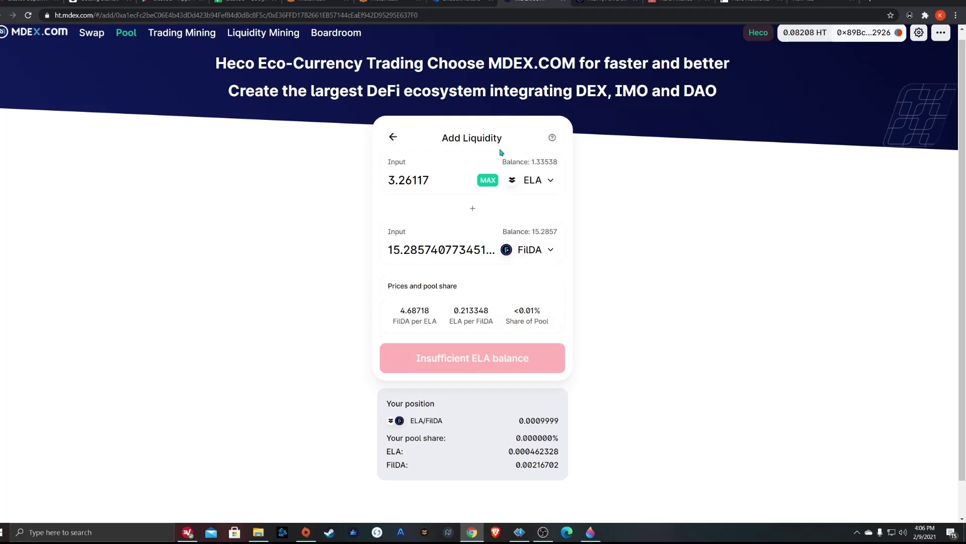
pyautogui.click(488, 180)
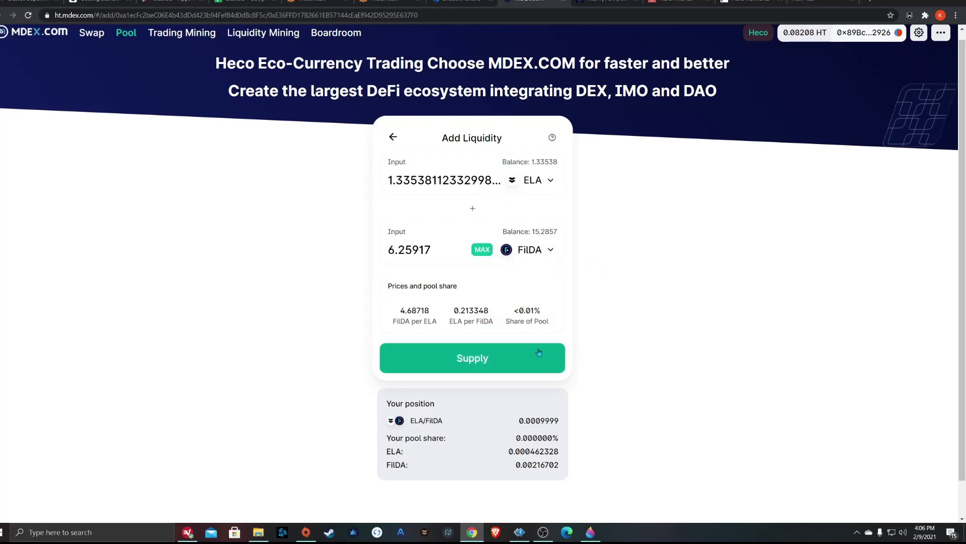
# - Supply the 1.33538 ELA and 6.25917 FilDA to the pool, authorize the transaction in MetaMask, and dismiss the submission notice
pyautogui.click(470, 365)
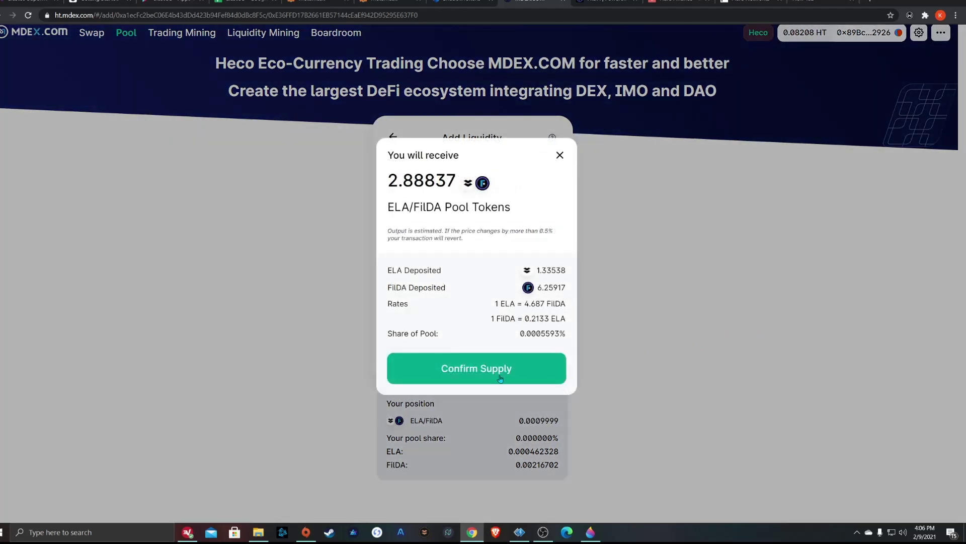
pyautogui.click(499, 378)
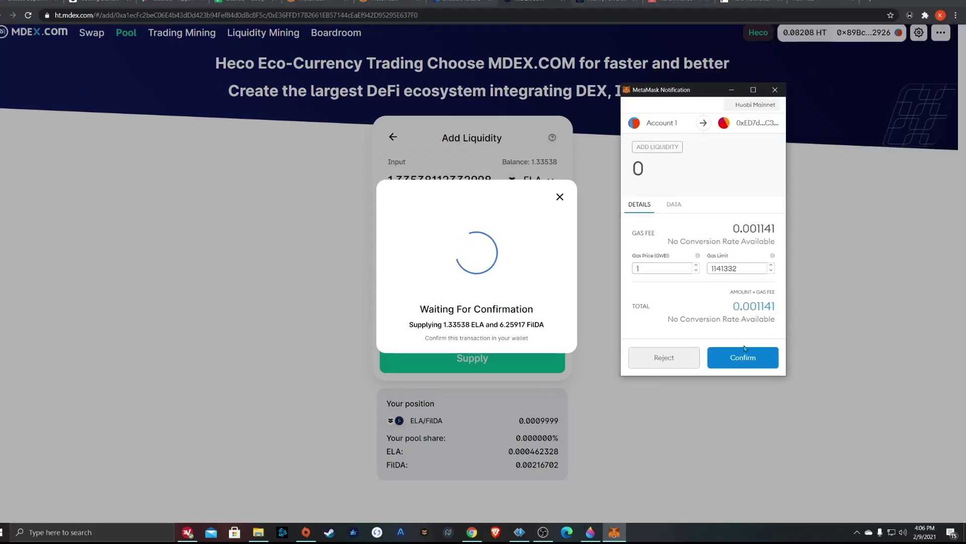
pyautogui.click(747, 363)
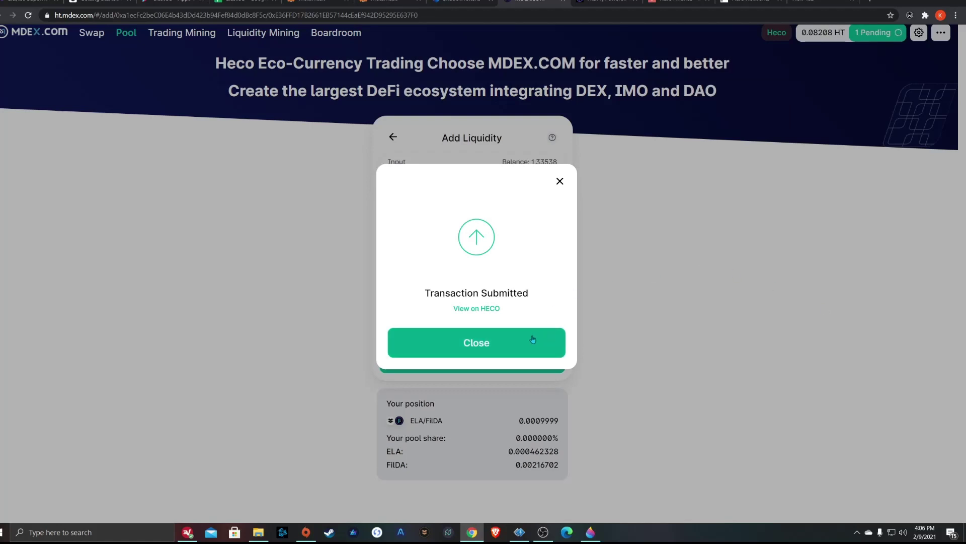
pyautogui.click(513, 341)
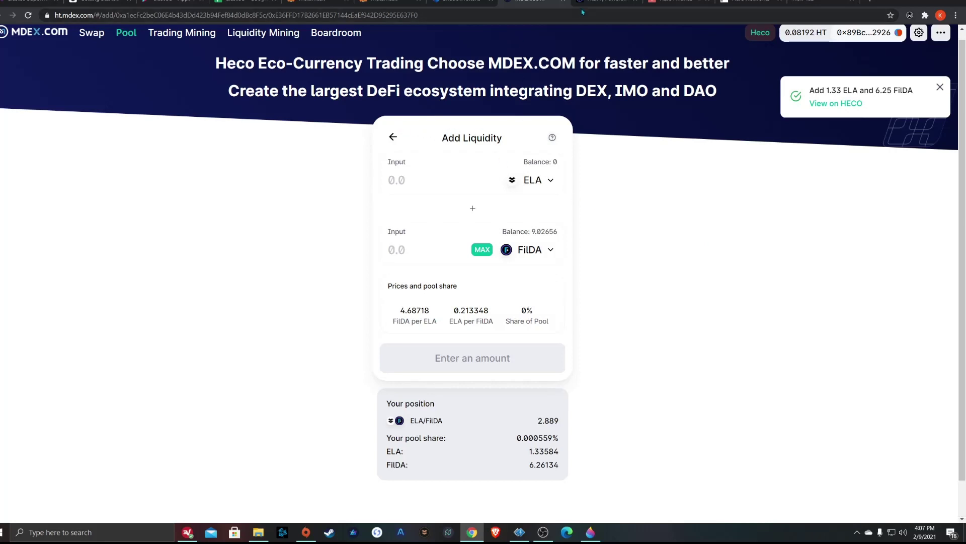
# - Check the wallet's LP token balance for the FilDA-ELA for MDEX pool on the FilDA staking page
pyautogui.click(603, 4)
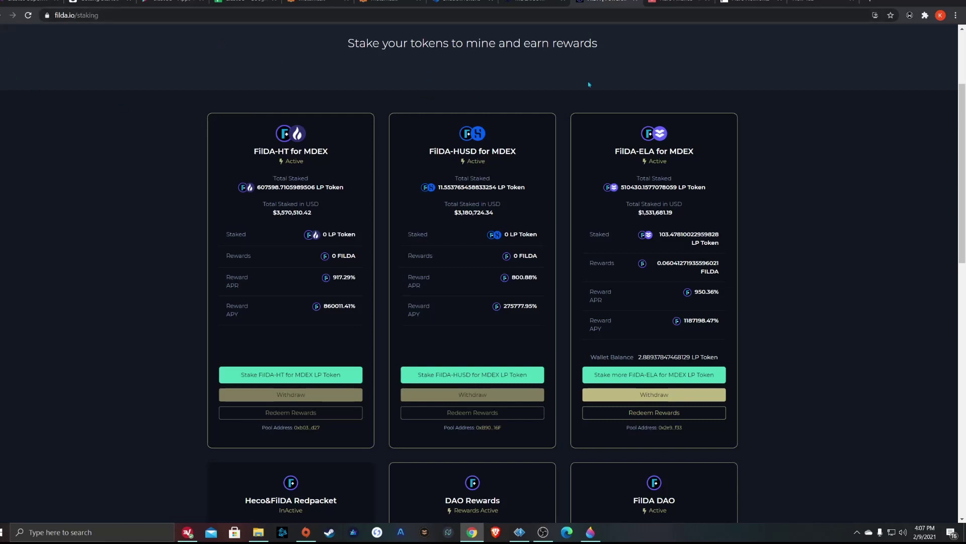
pyautogui.scroll(-2, 777, 146)
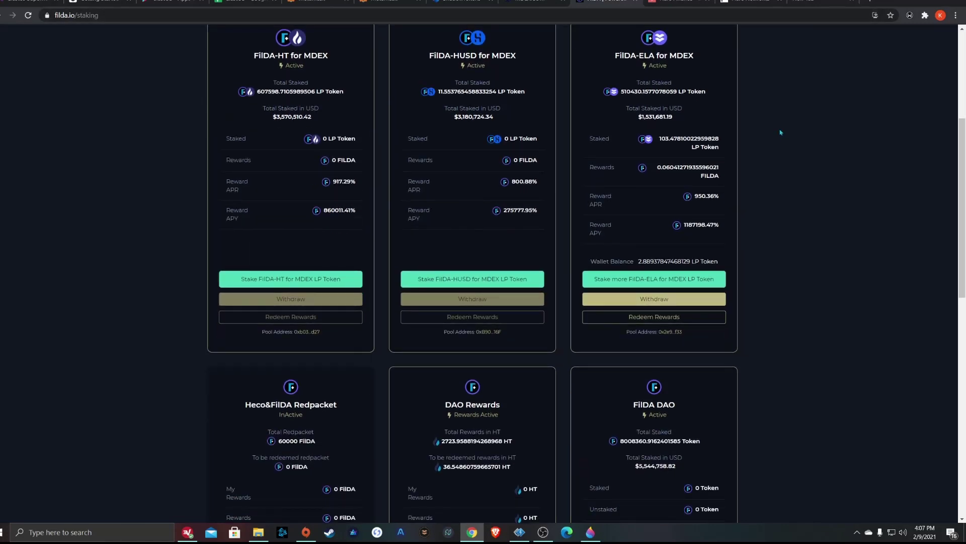
pyautogui.scroll(2, 861, 126)
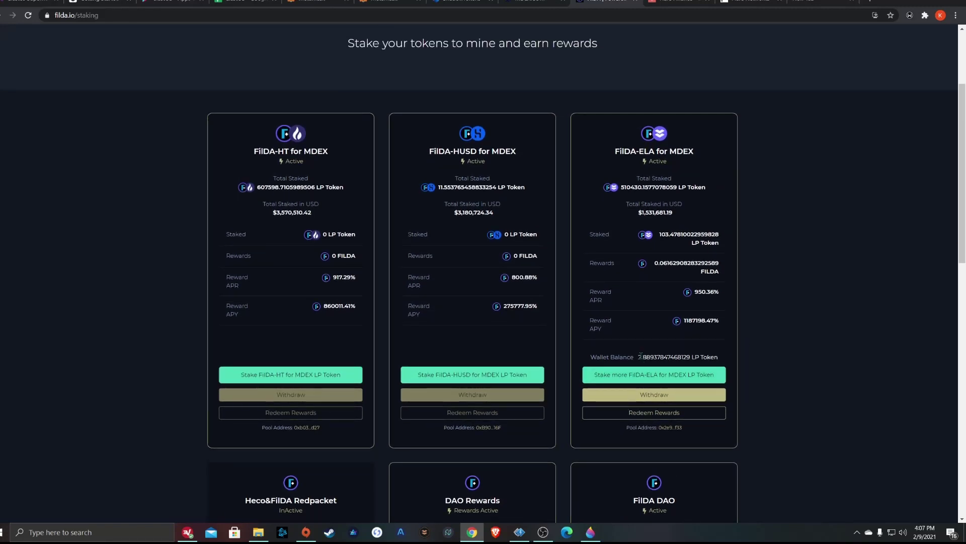
pyautogui.moveTo(638, 357); pyautogui.dragTo(701, 358)
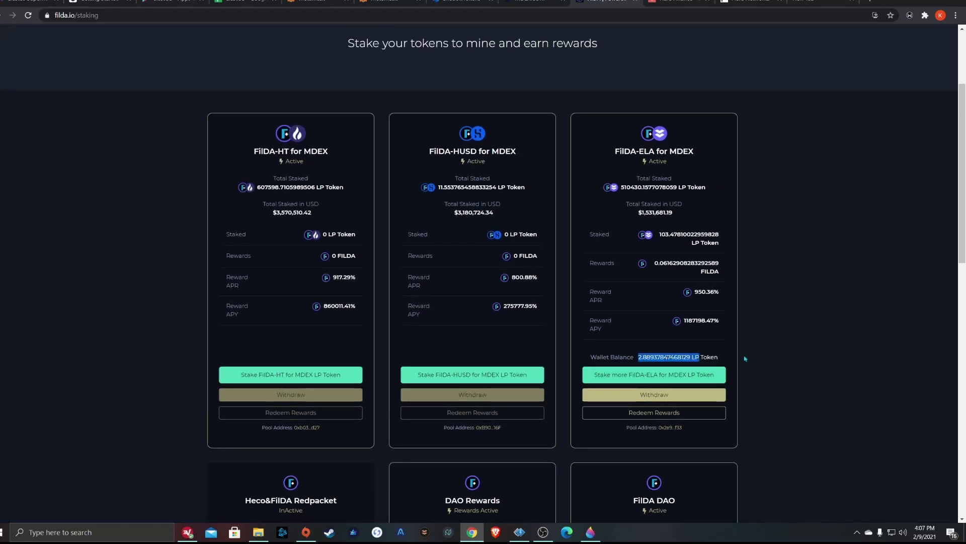
pyautogui.click(784, 354)
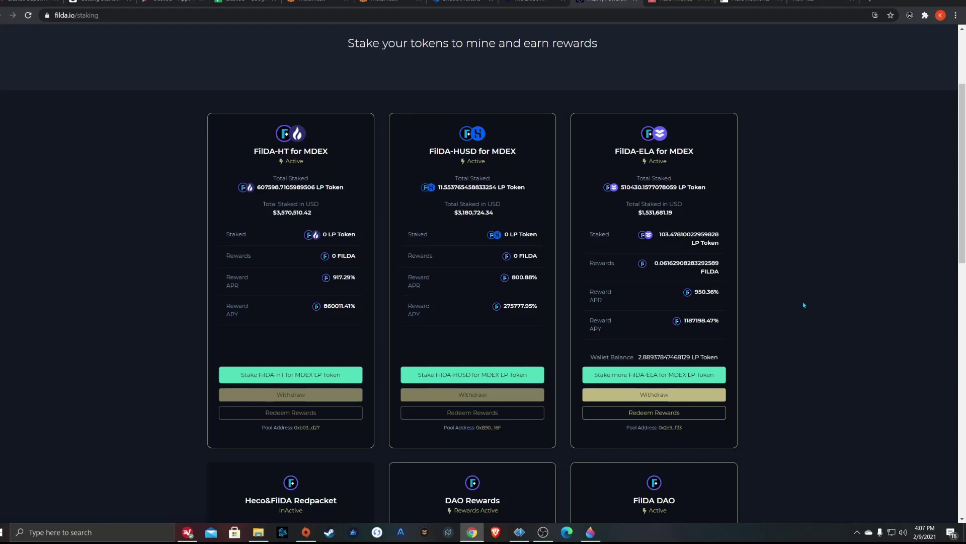
# - Prepare a deposit of the full FilDA-ELA for MDEX LP balance, trimmed slightly to 2.88936847468129 LP tokens
pyautogui.click(668, 380)
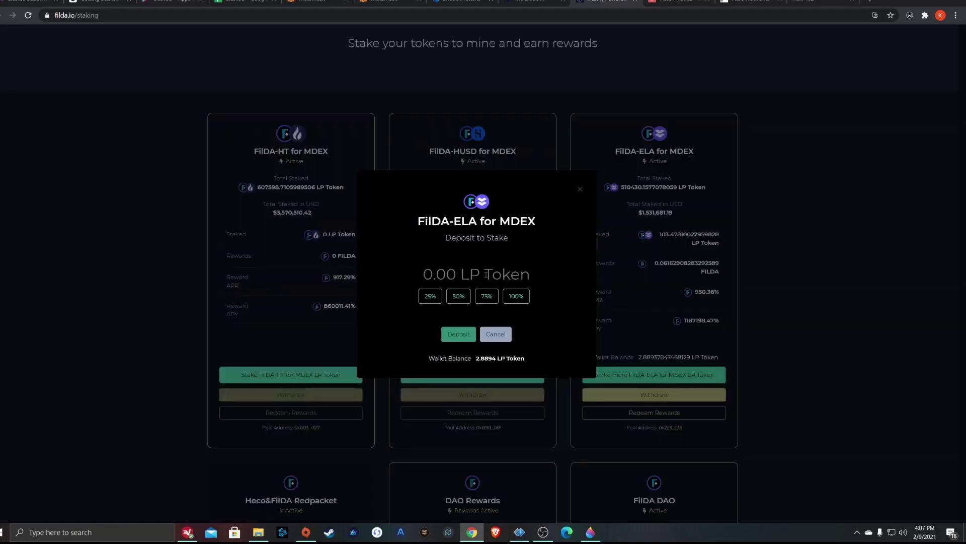
pyautogui.click(517, 298)
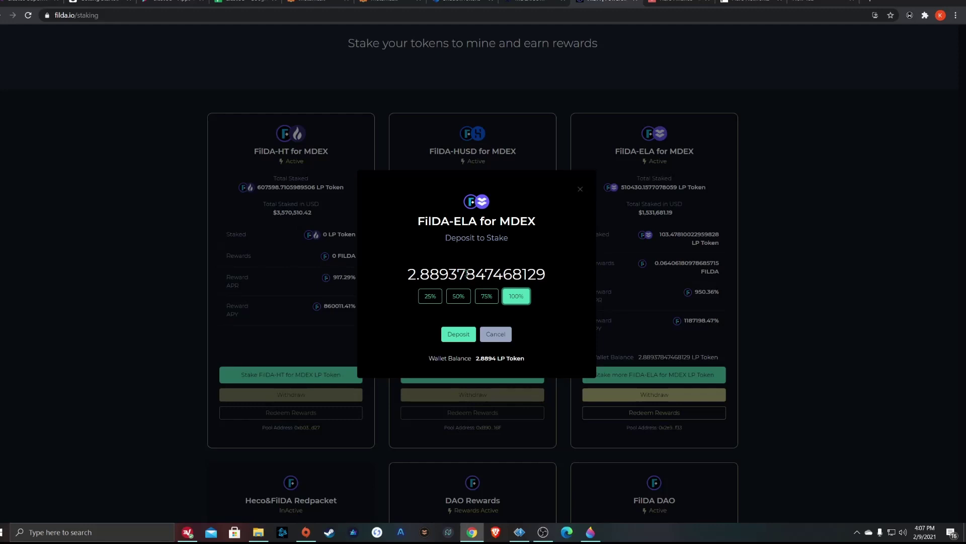
pyautogui.click(467, 273)
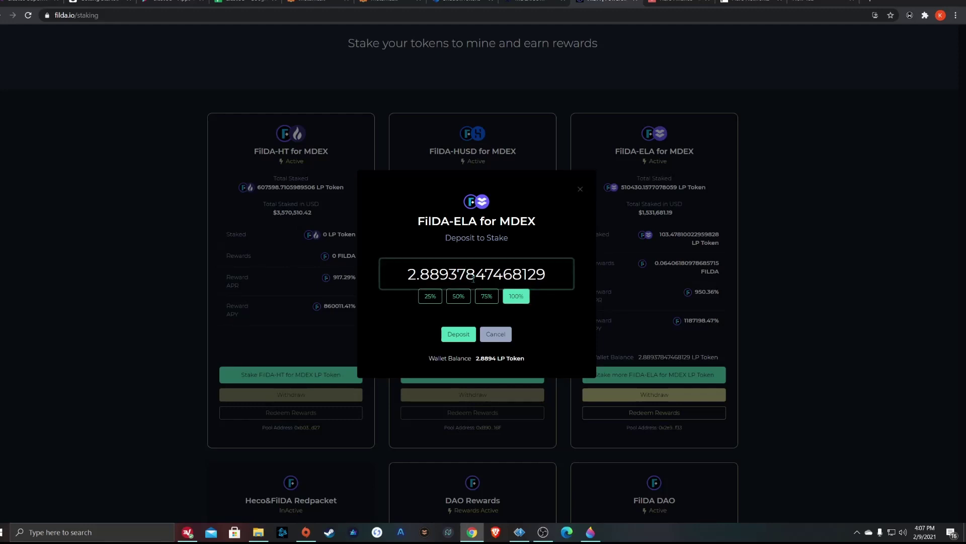
pyautogui.press('BackSpace')
pyautogui.write('6')
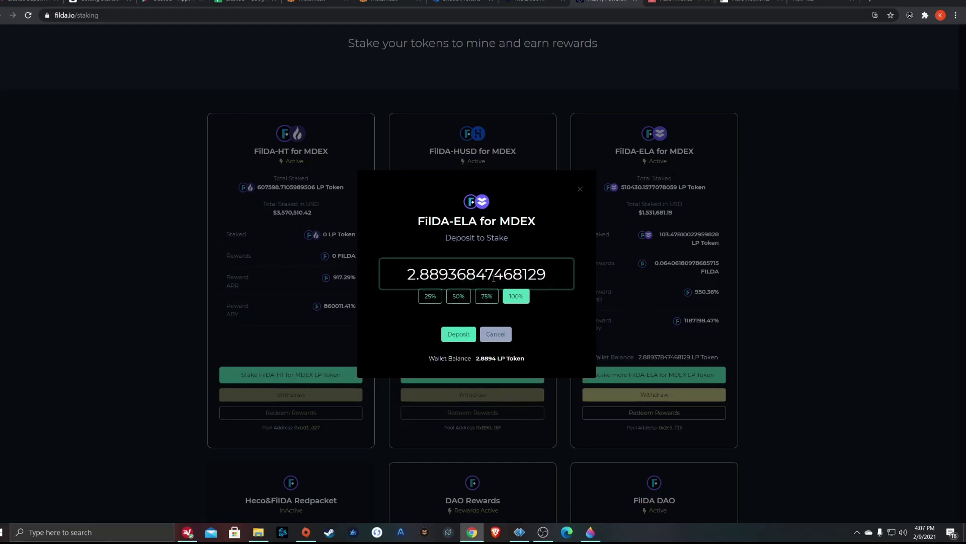
# - Deposit the LP tokens into the FilDA-ELA for MDEX stake, authorize it in MetaMask, and dismiss the completion notice
pyautogui.click(458, 334)
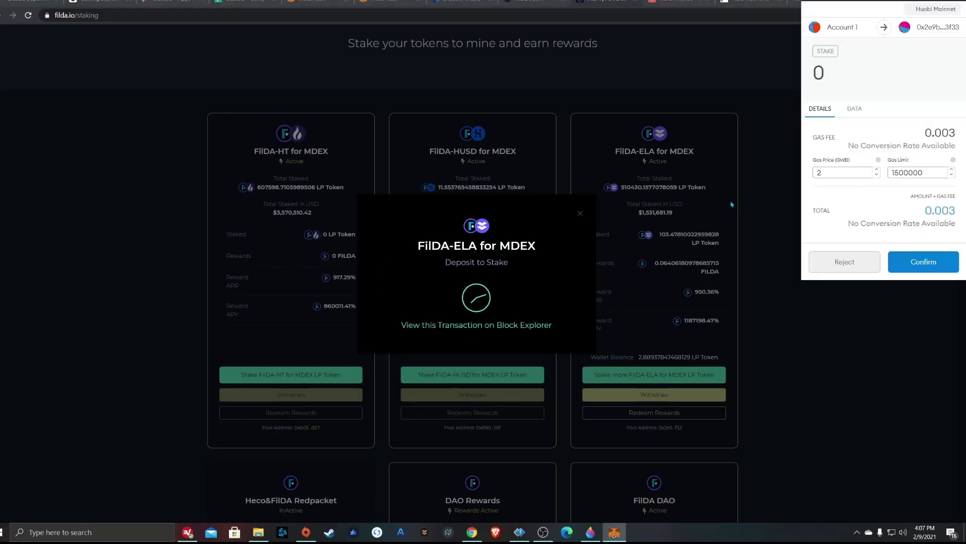
pyautogui.moveTo(833, 67); pyautogui.dragTo(813, 69)
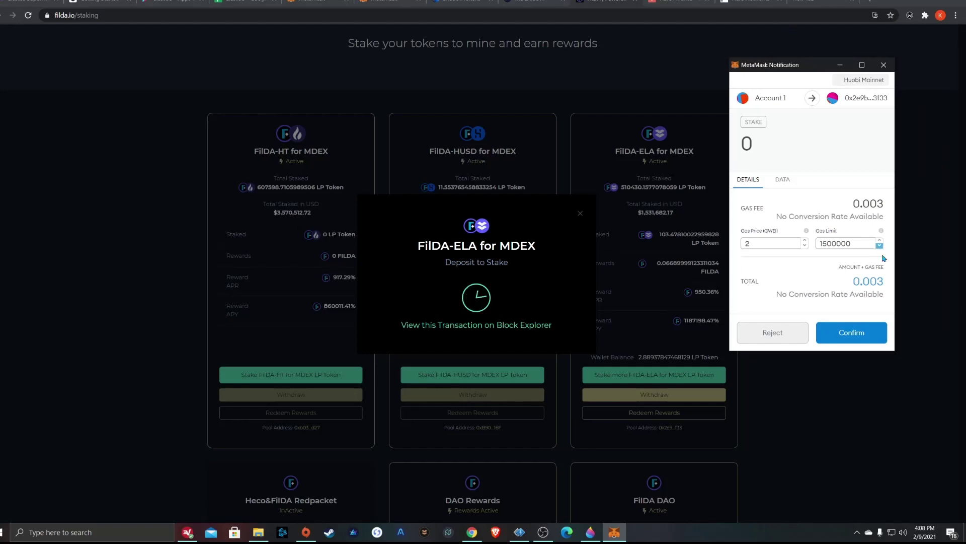
pyautogui.click(850, 333)
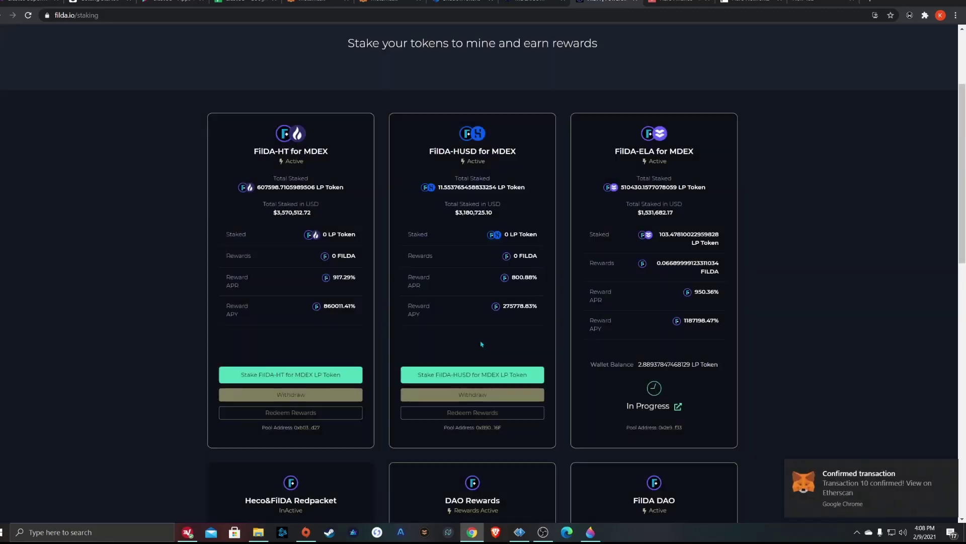
pyautogui.click(477, 338)
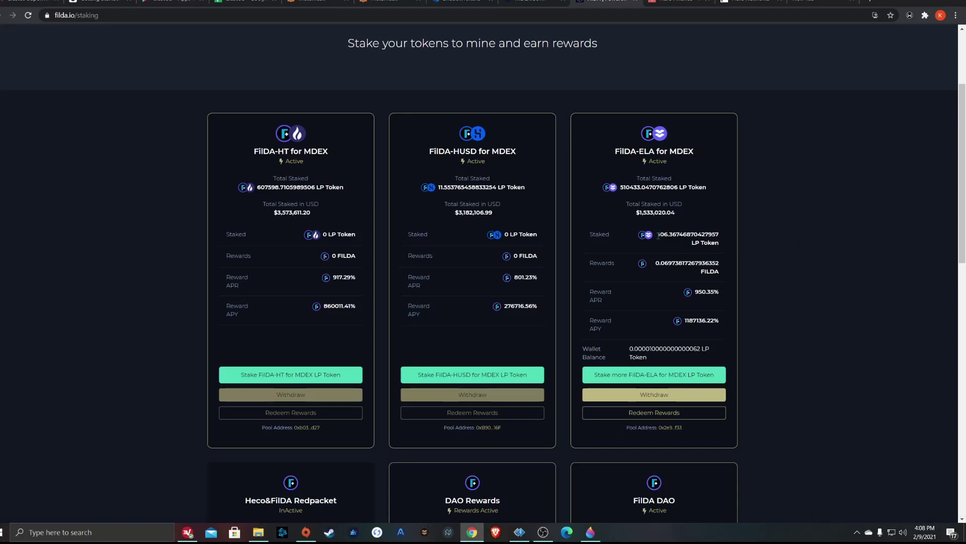
# - Check the staked LP token amount and the accrued FilDA rewards of the FilDA-ELA for MDEX pool
pyautogui.moveTo(659, 236); pyautogui.dragTo(842, 238)
pyautogui.click(841, 241)
pyautogui.moveTo(655, 263); pyautogui.dragTo(723, 264)
pyautogui.click(935, 292)
# - Redeem the FilDA rewards of the FilDA-ELA for MDEX pool, authorize the transaction in MetaMask, and dismiss the success notice
pyautogui.scroll(-1, 844, 315)
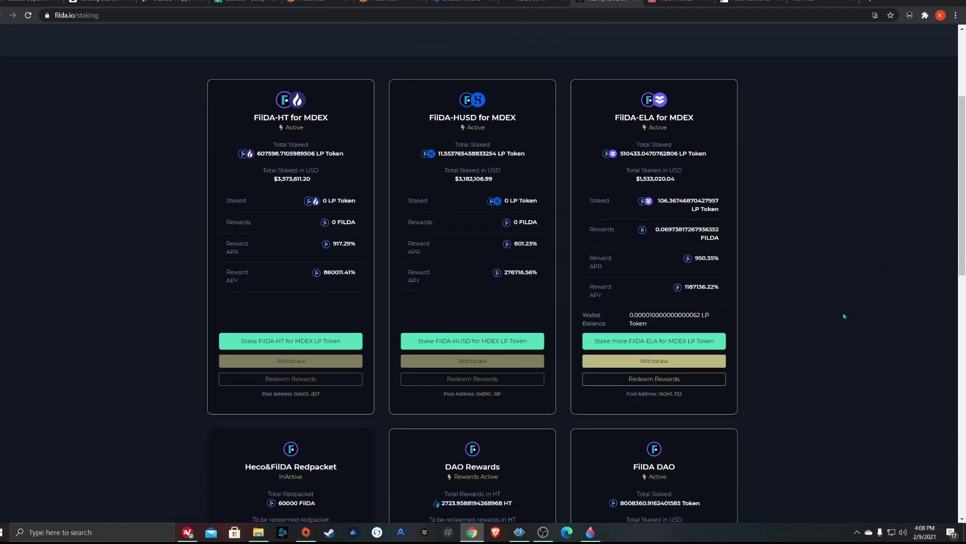
pyautogui.scroll(-2, 844, 316)
pyautogui.click(654, 270)
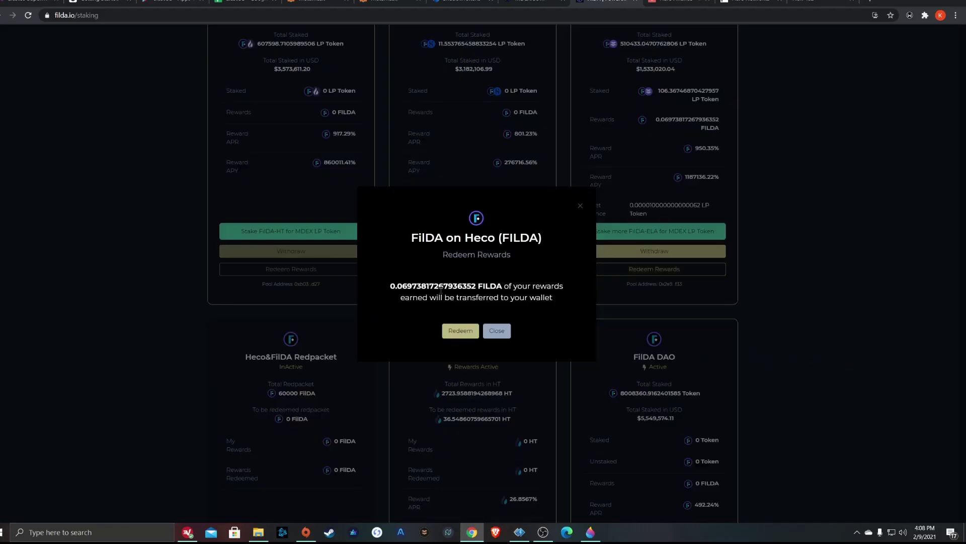
pyautogui.click(461, 331)
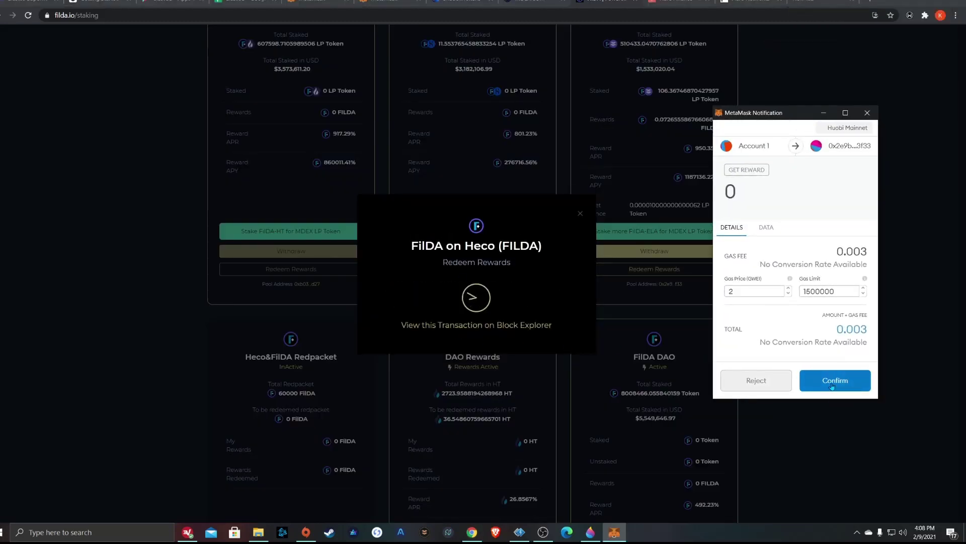
pyautogui.click(831, 383)
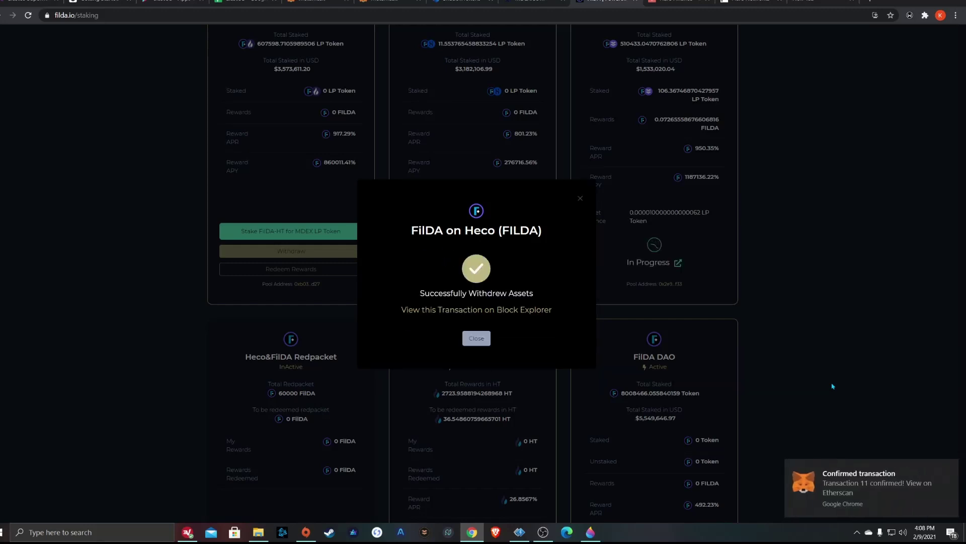
pyautogui.click(476, 338)
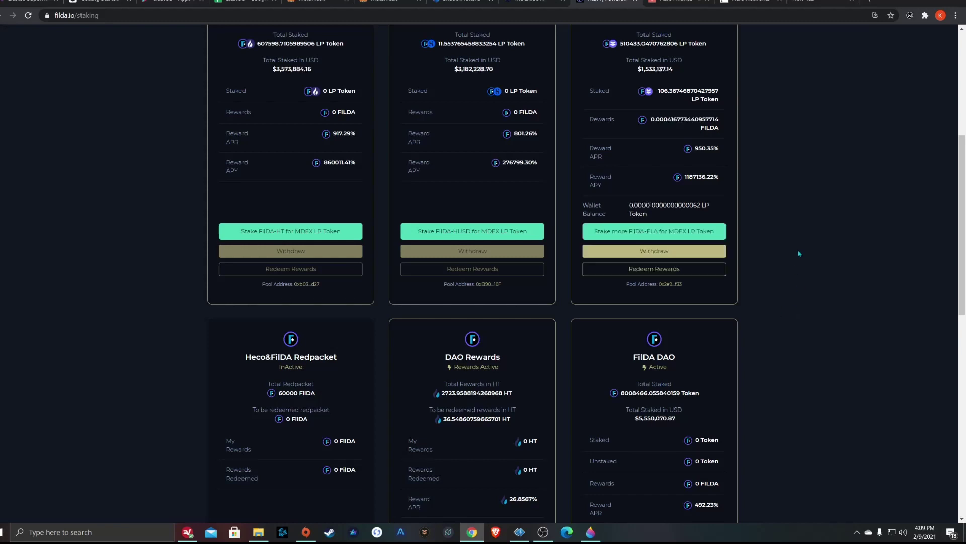
# - Review the rewards and the reward APR of the FilDA-ELA for MDEX pool after redeeming
pyautogui.scroll(4, 799, 254)
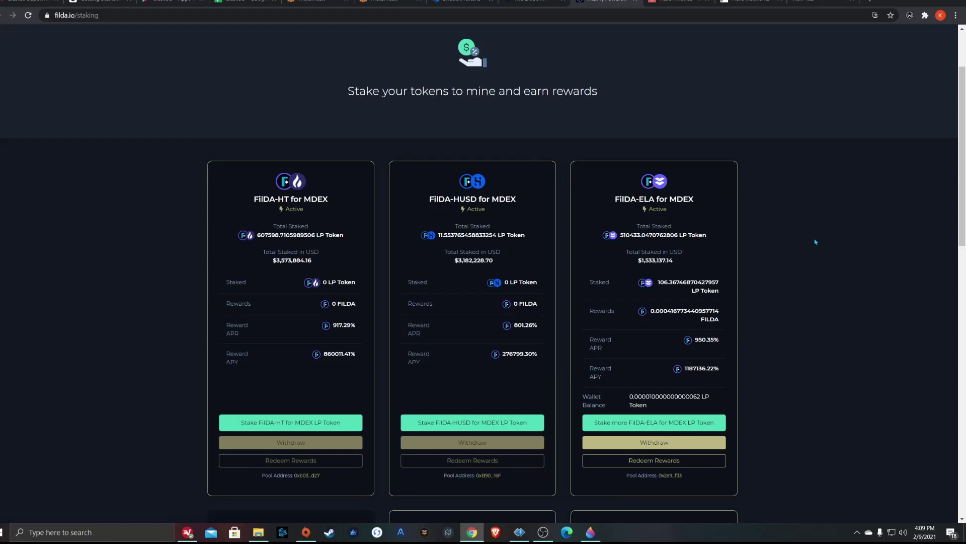
pyautogui.scroll(-2, 815, 242)
pyautogui.moveTo(697, 244); pyautogui.dragTo(721, 244)
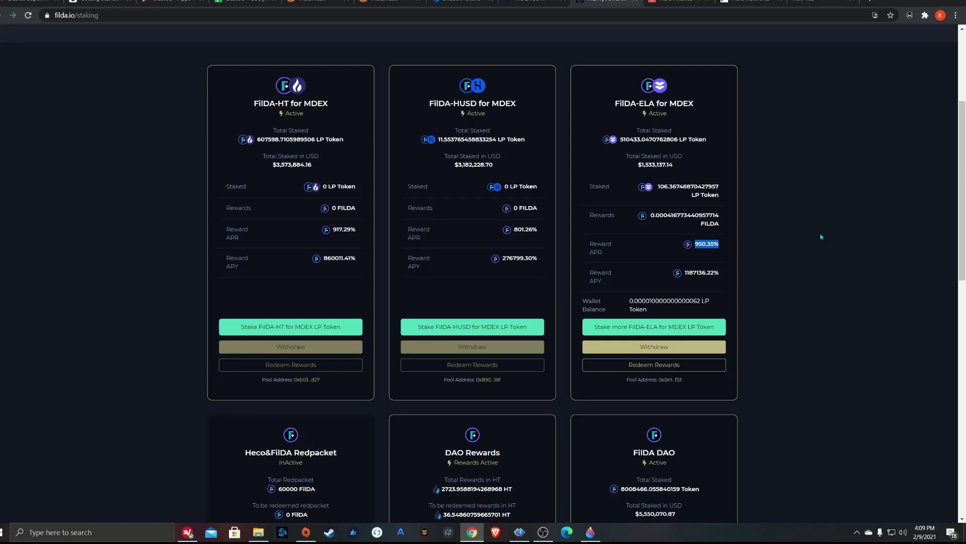
pyautogui.click(852, 250)
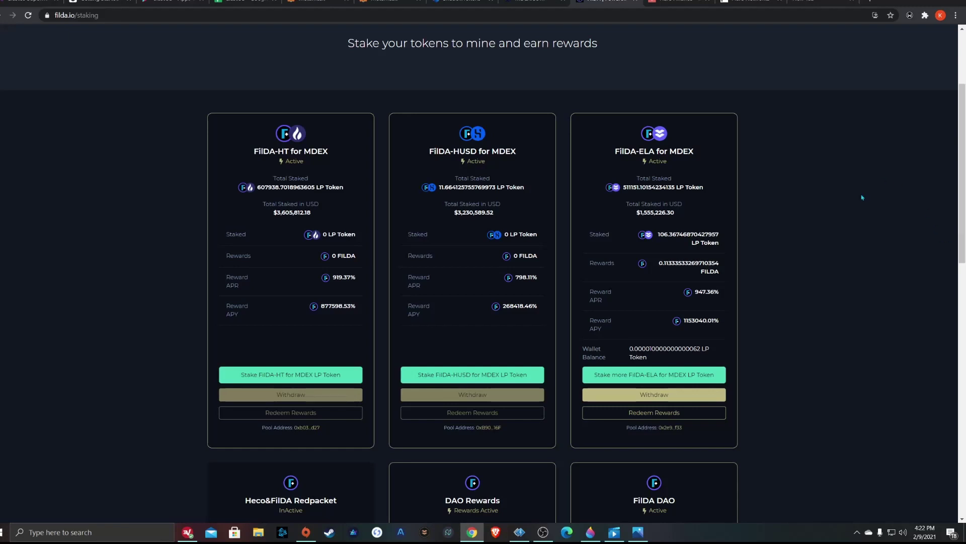
# - Look over the open Flare Finance and Flare Networks sites, and check the token balances in the MetaMask wallet
pyautogui.click(677, 2)
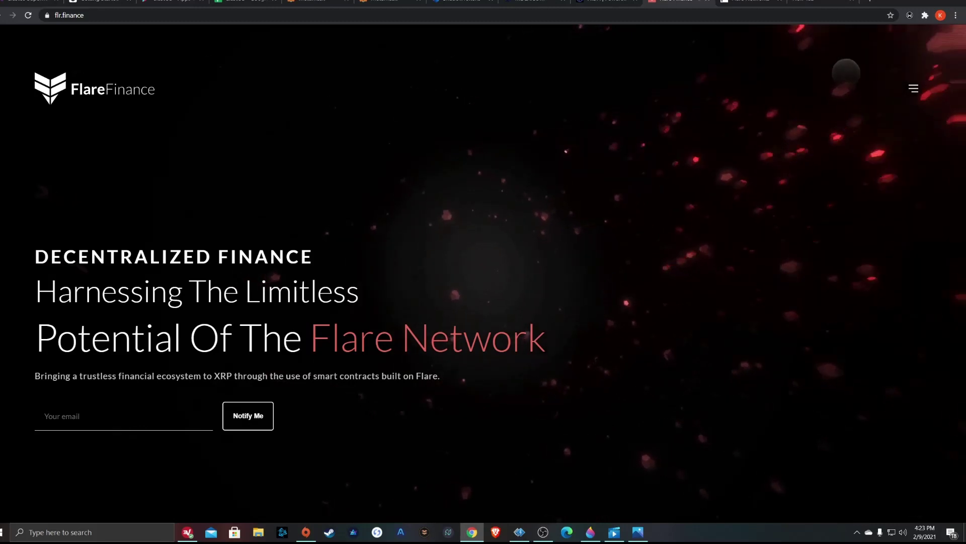
pyautogui.hotkey('ctrl', 'Tab')
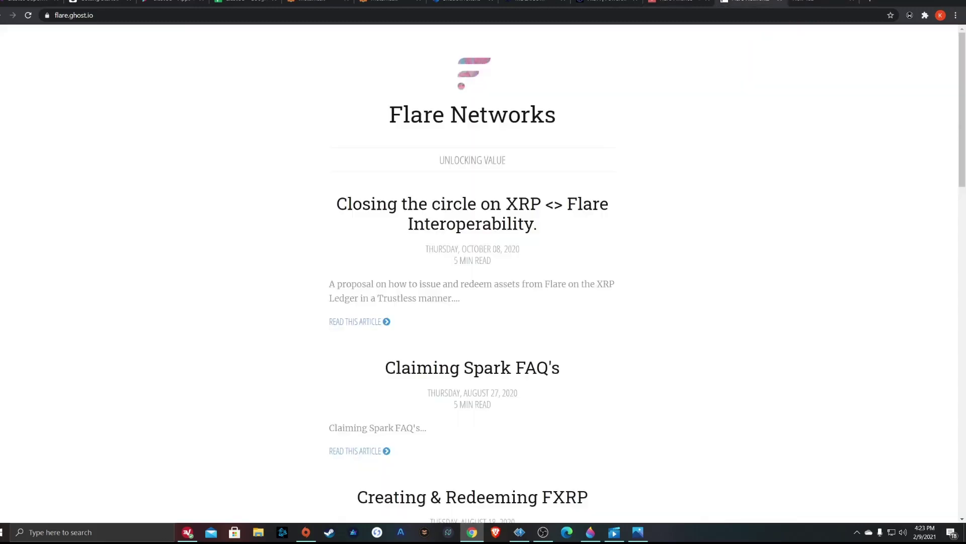
pyautogui.click(673, 1)
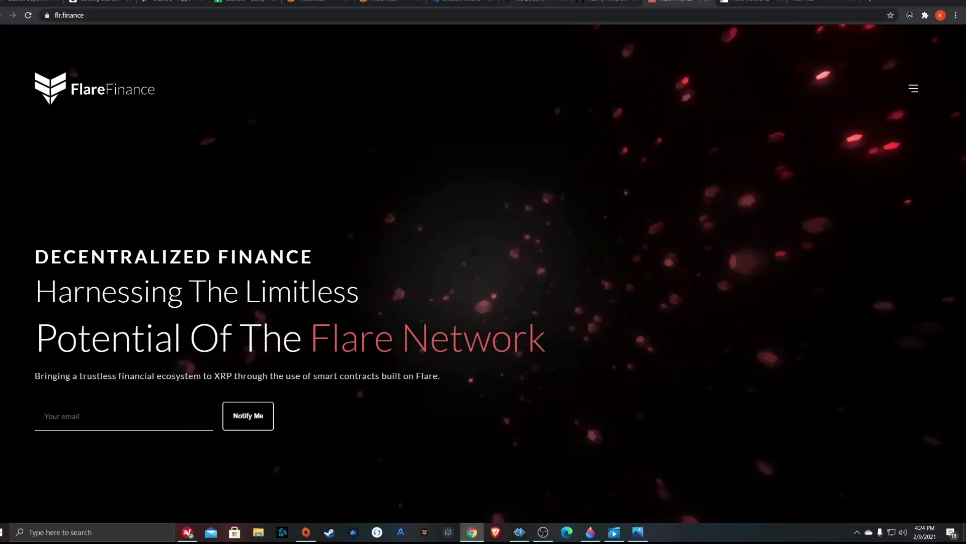
pyautogui.click(385, 2)
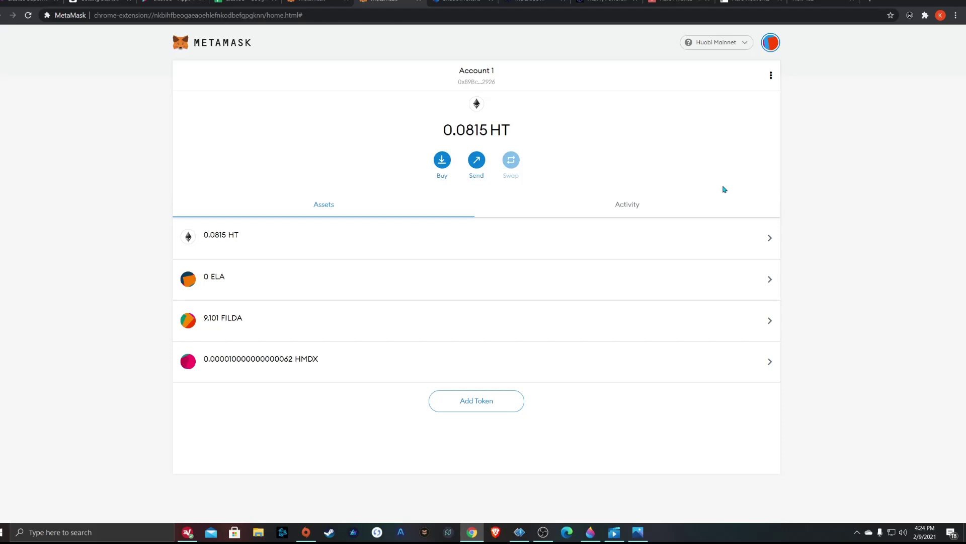
pyautogui.click(753, 1)
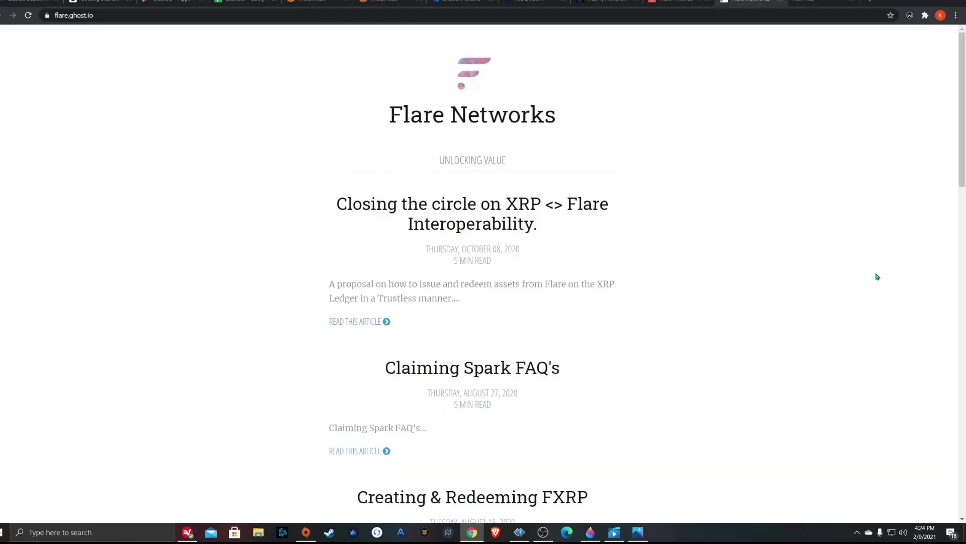